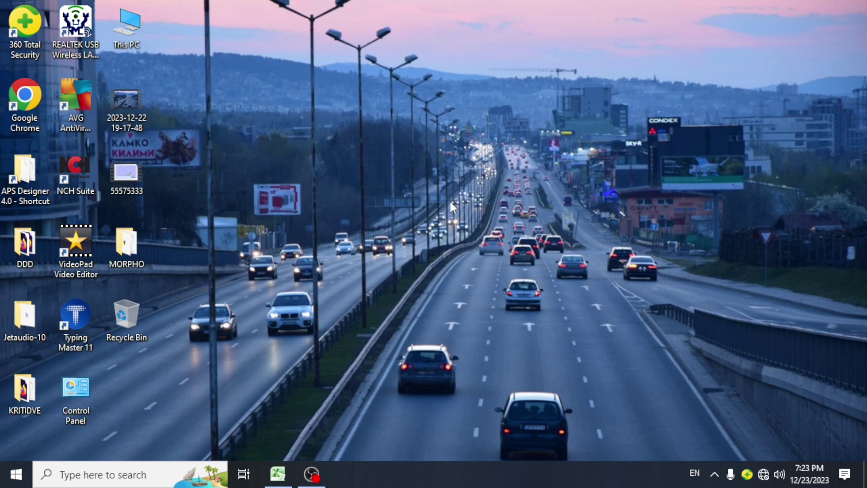
right_click(449, 200)
left_click(489, 240)
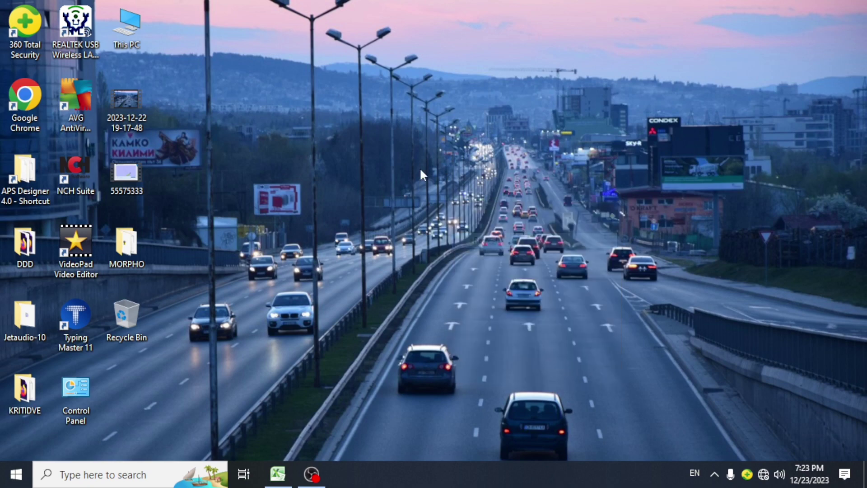
right_click(421, 170)
left_click(443, 205)
right_click(404, 160)
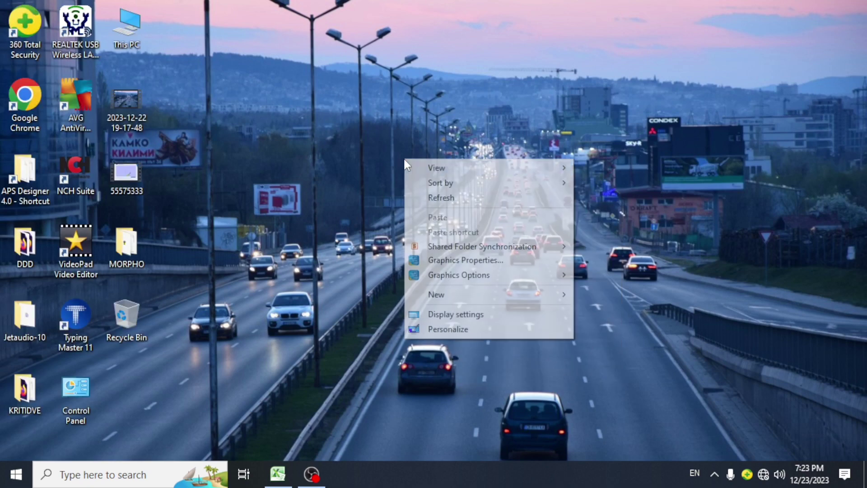
left_click(431, 202)
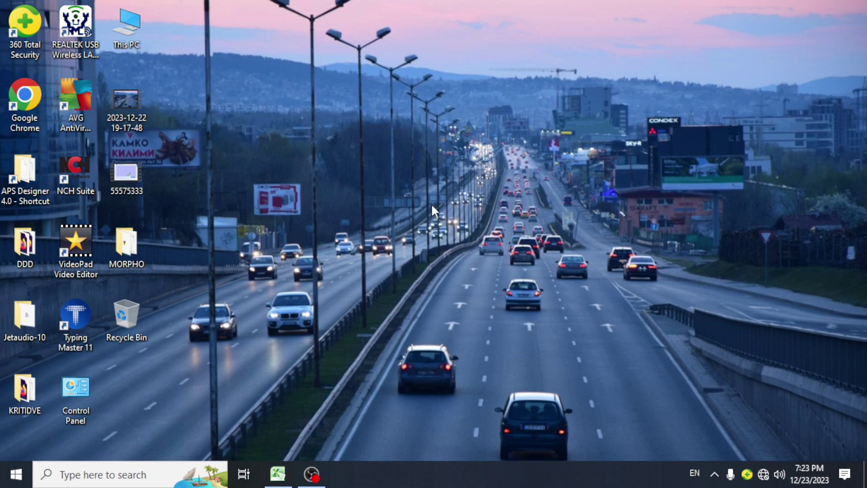
right_click(414, 153)
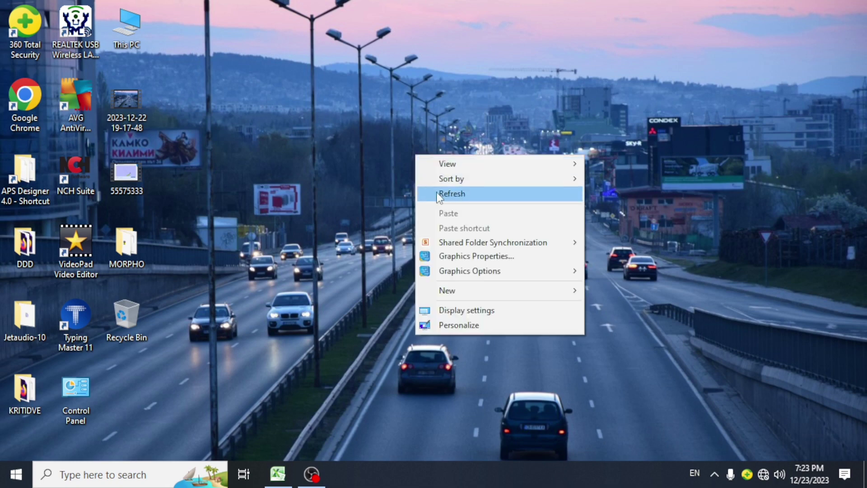
left_click(440, 195)
right_click(435, 125)
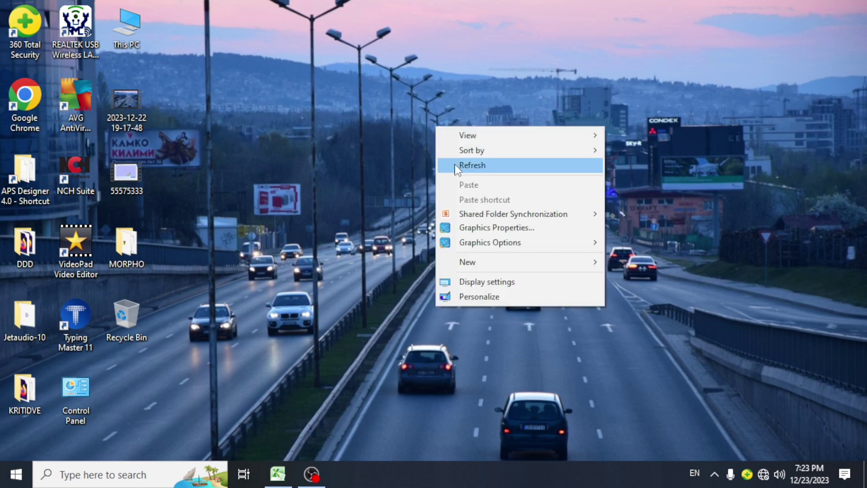
left_click(465, 164)
Switch to the open Excel workbook containing the day, month and year table.
left_click(278, 479)
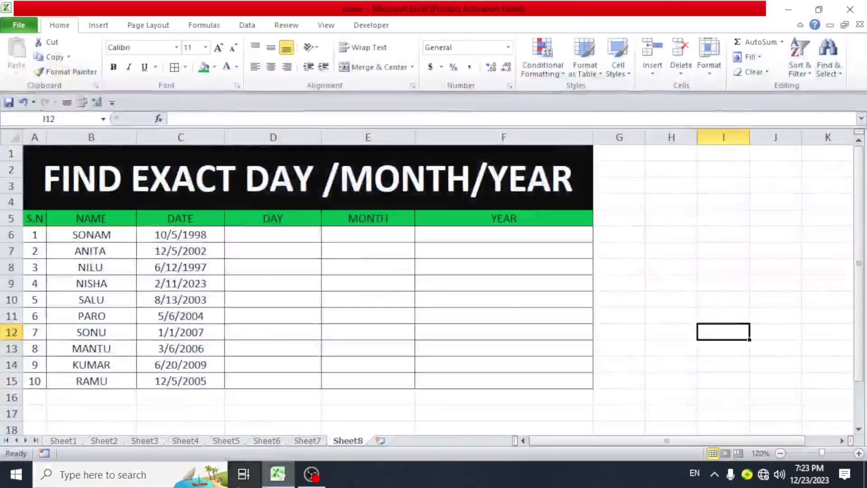
left_click(641, 237)
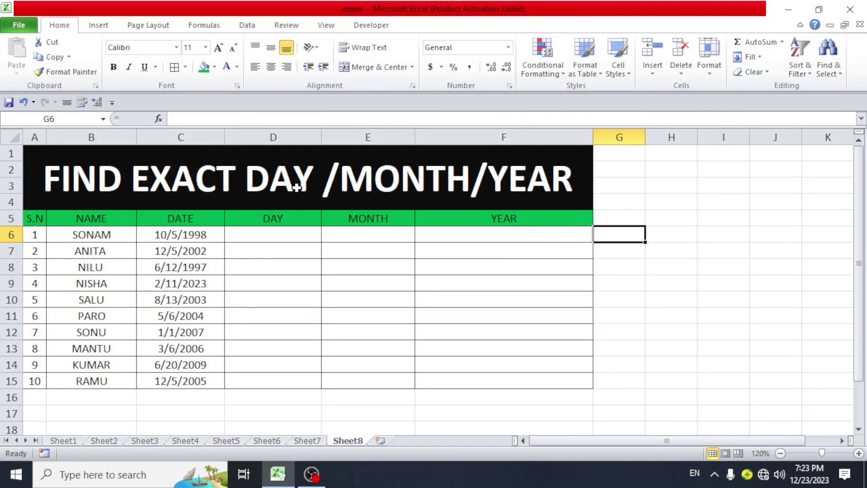
left_click(638, 185)
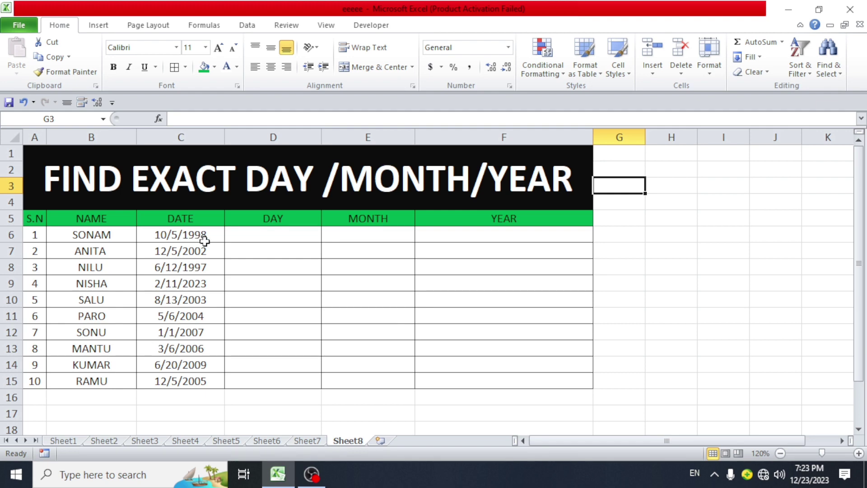
Enter the formula =TEXT(C6,"dddd") in D6 to return the weekday name of the first date.
double_click(265, 231)
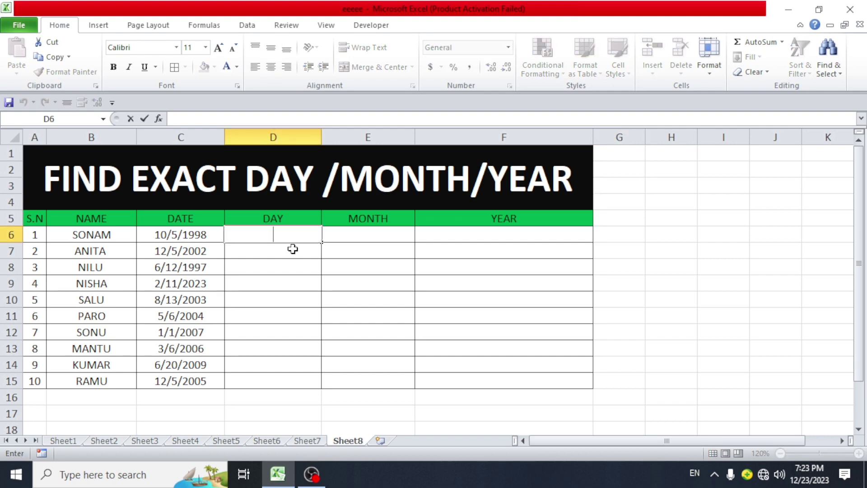
left_click(629, 266)
left_click(281, 235)
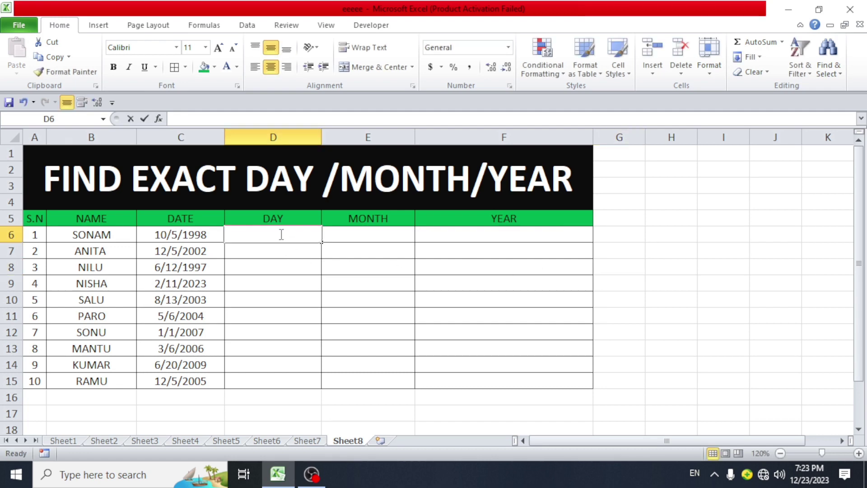
double_click(281, 234)
type("=")
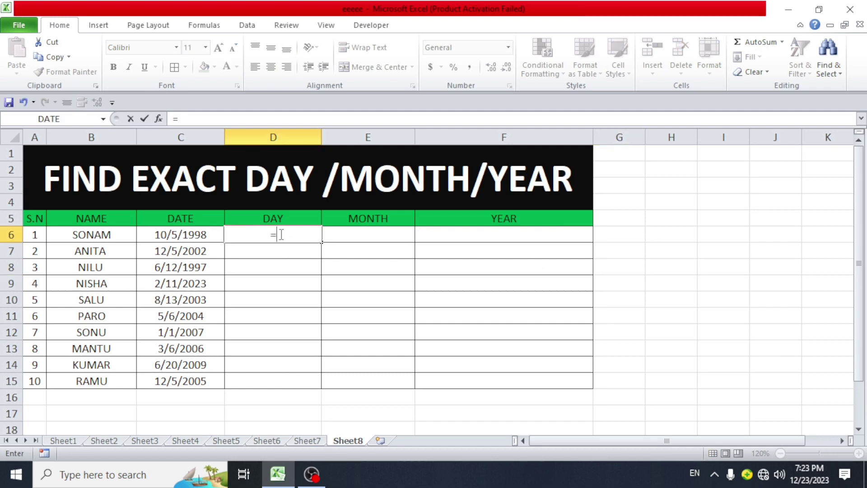
type("te")
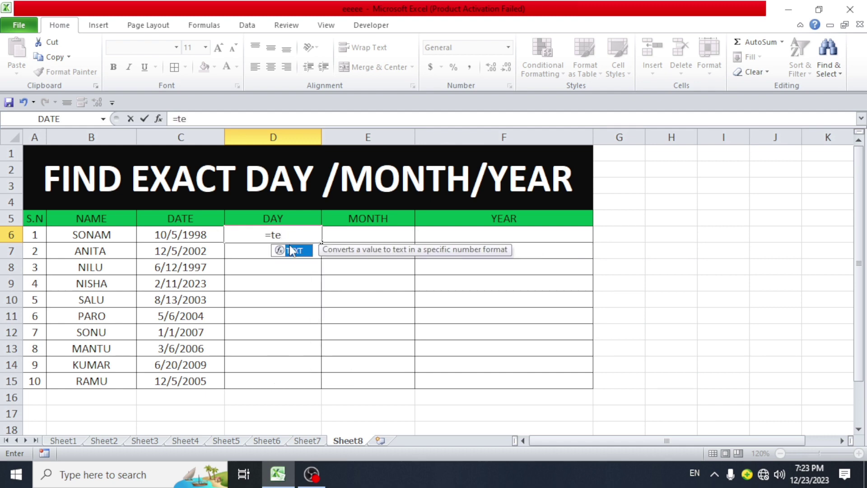
double_click(294, 250)
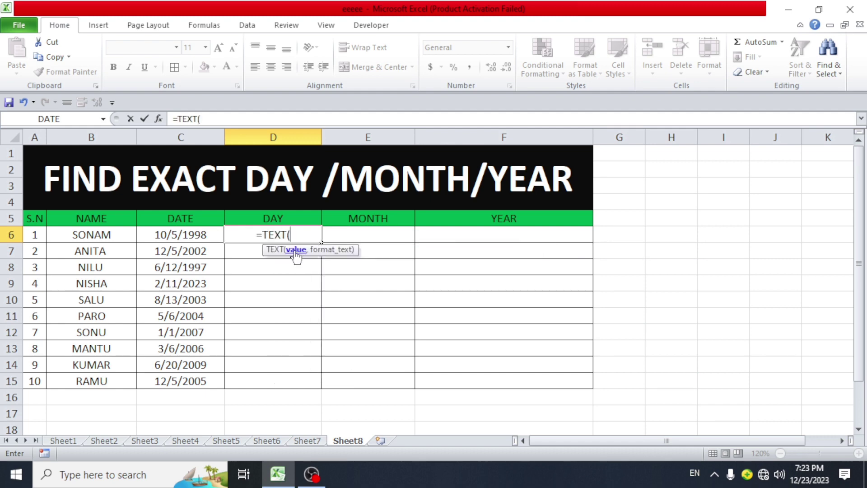
left_click(173, 239)
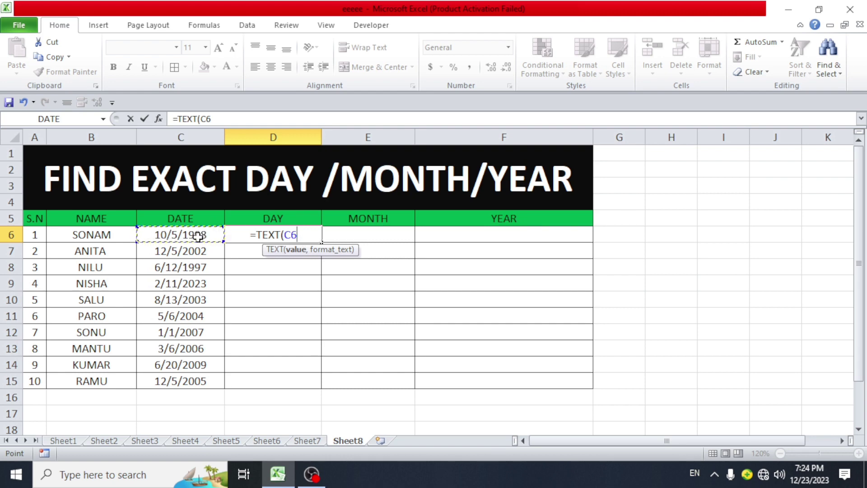
type(",")
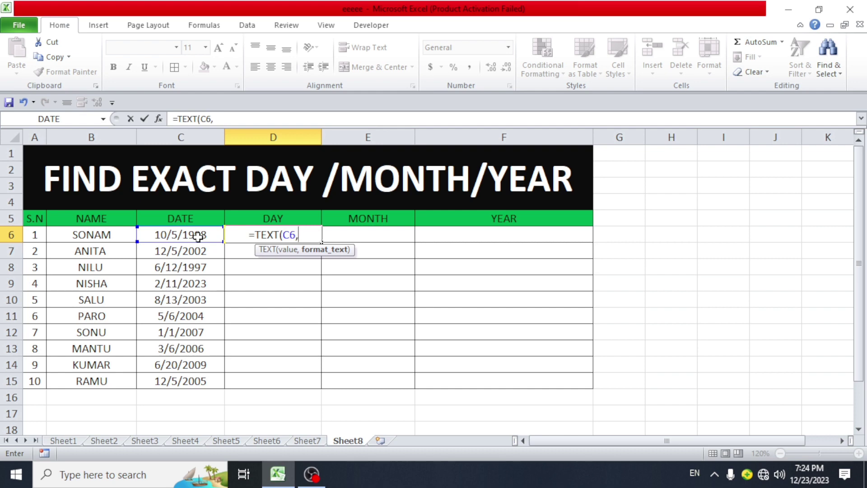
type("\"")
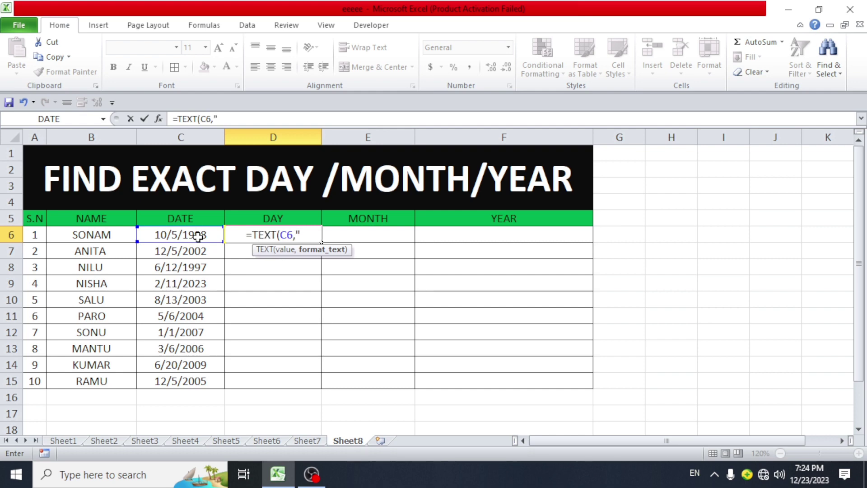
type("d")
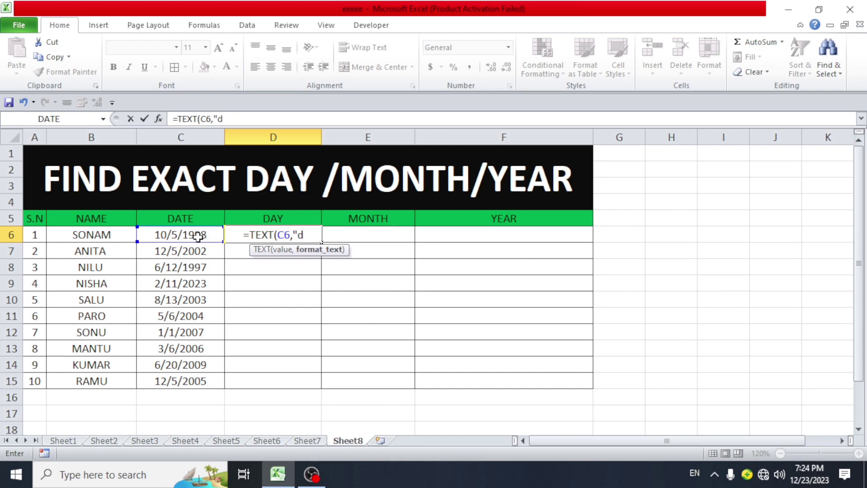
type("ddd")
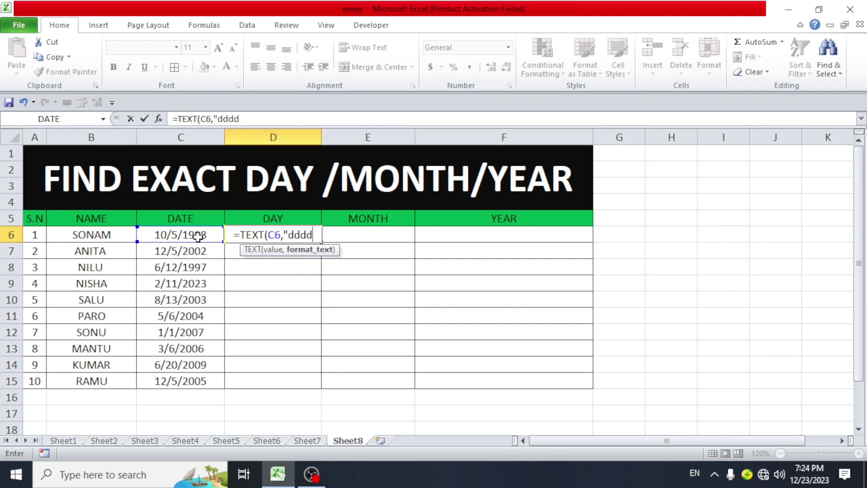
type("\"")
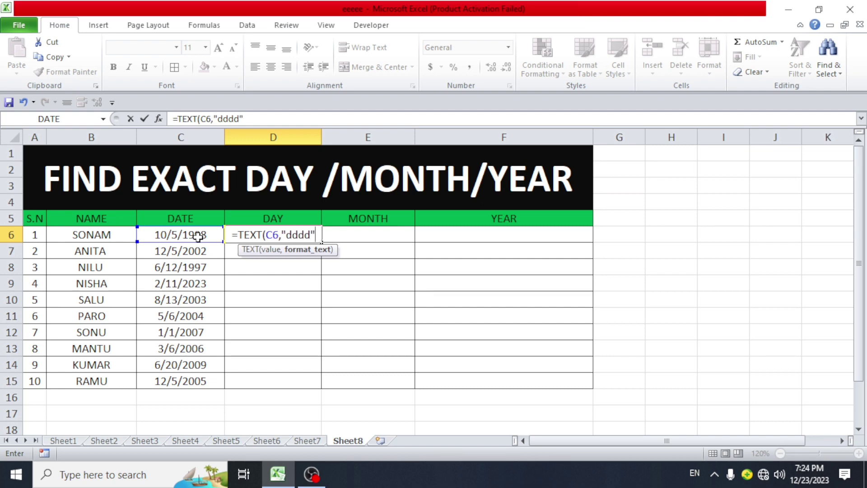
type(")")
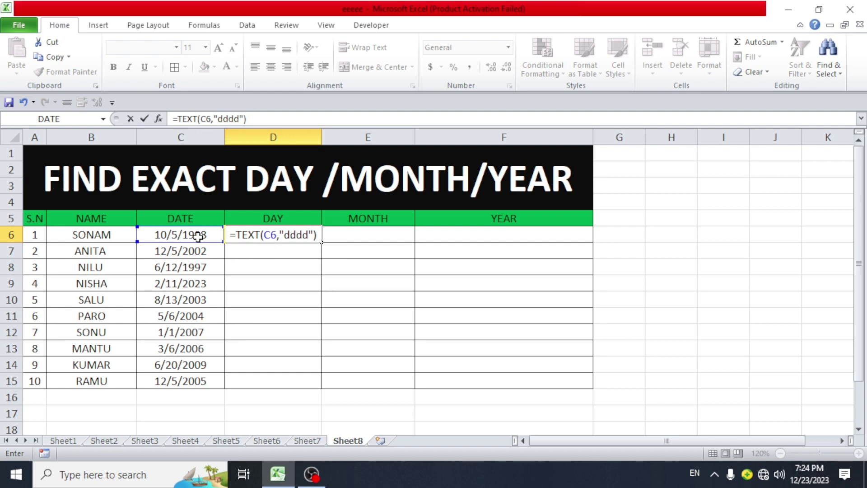
key("Return")
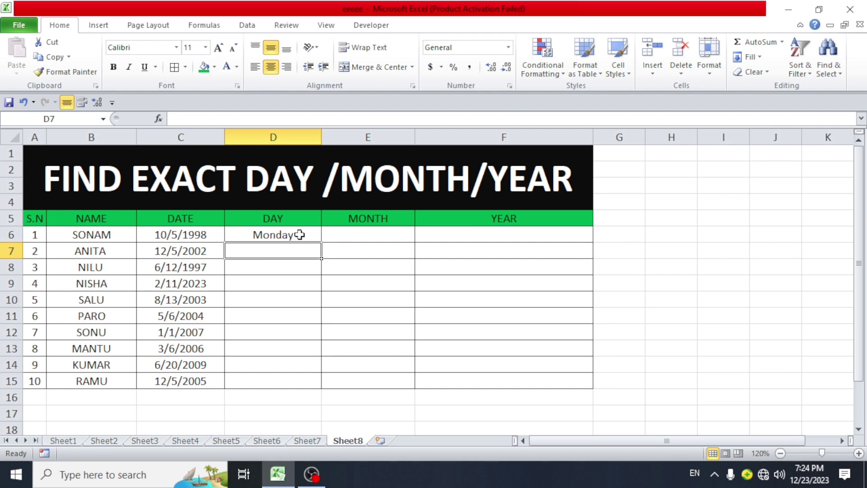
Enter the formula =TEXT(C7,"dddd") in D7 to return the weekday name of the second date.
double_click(279, 252)
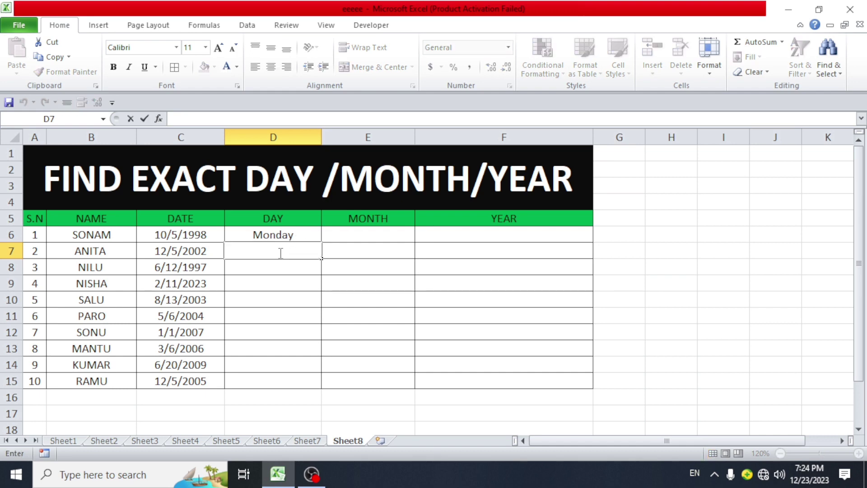
type("=")
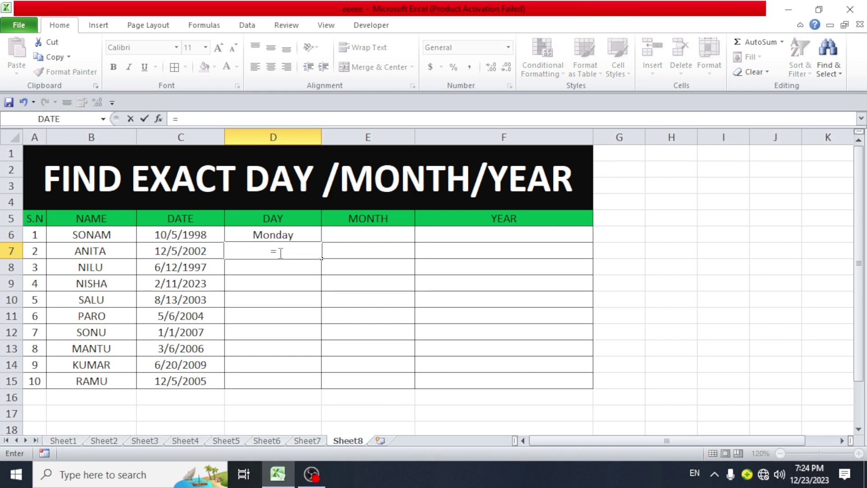
type("text")
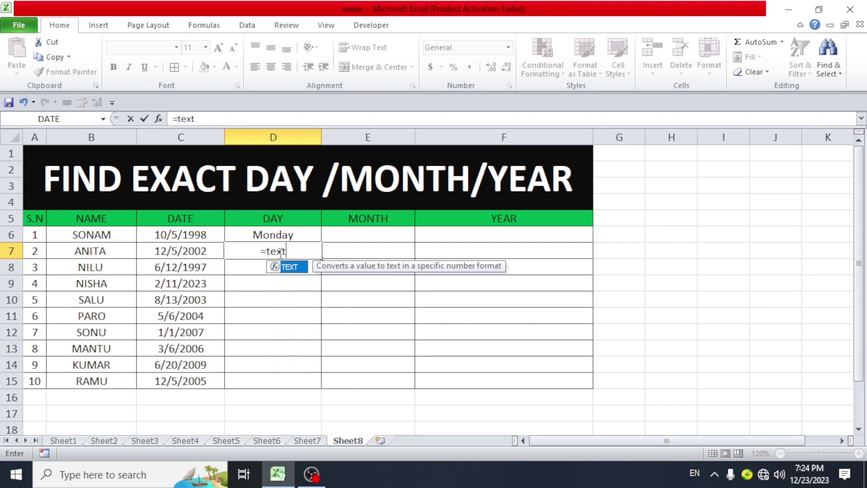
double_click(289, 266)
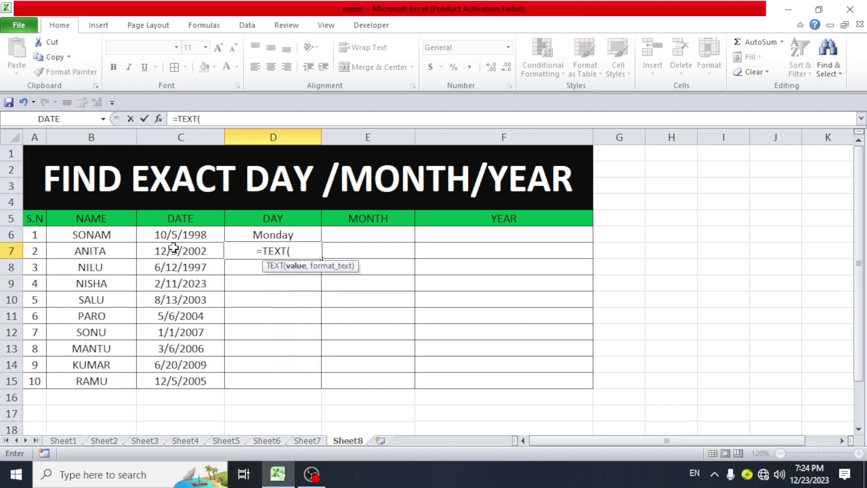
left_click(173, 249)
type(",")
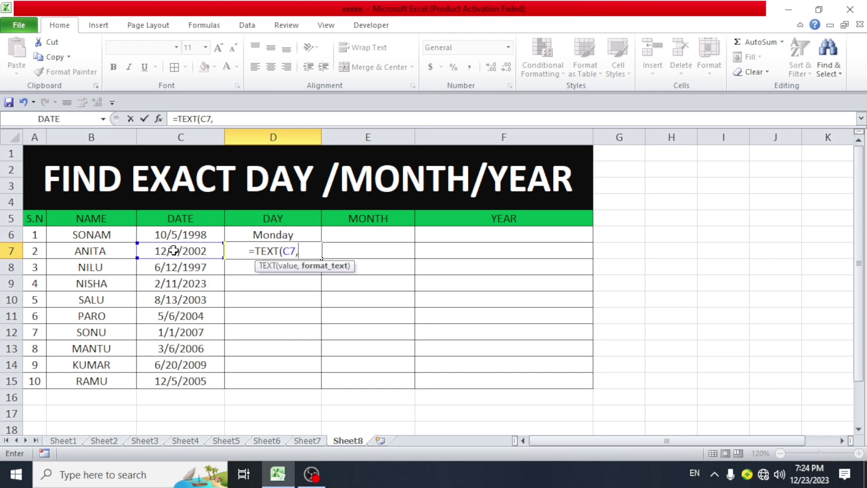
type("\"")
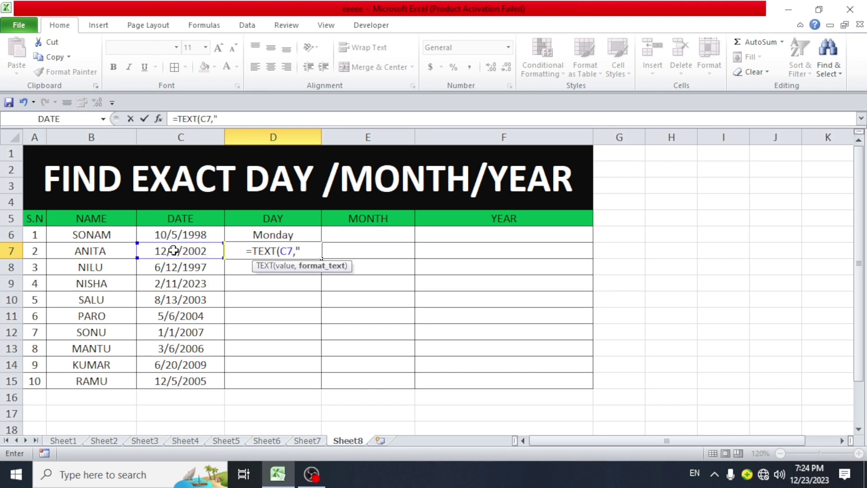
type("d")
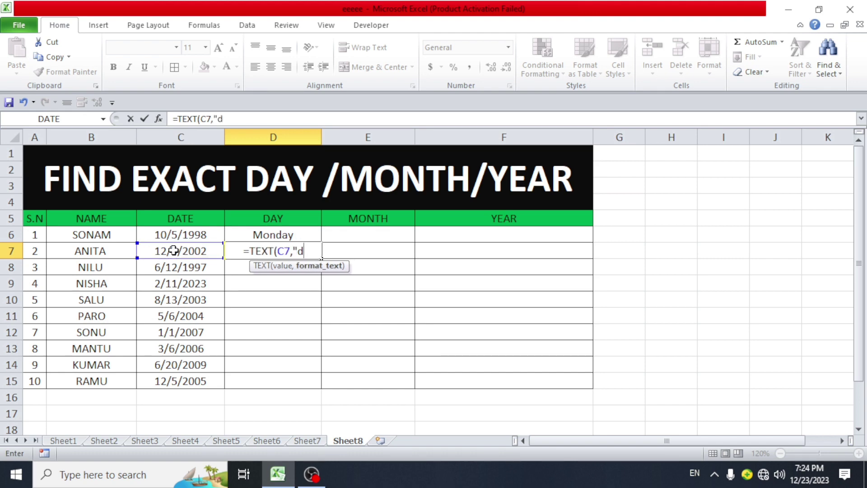
type("ddd")
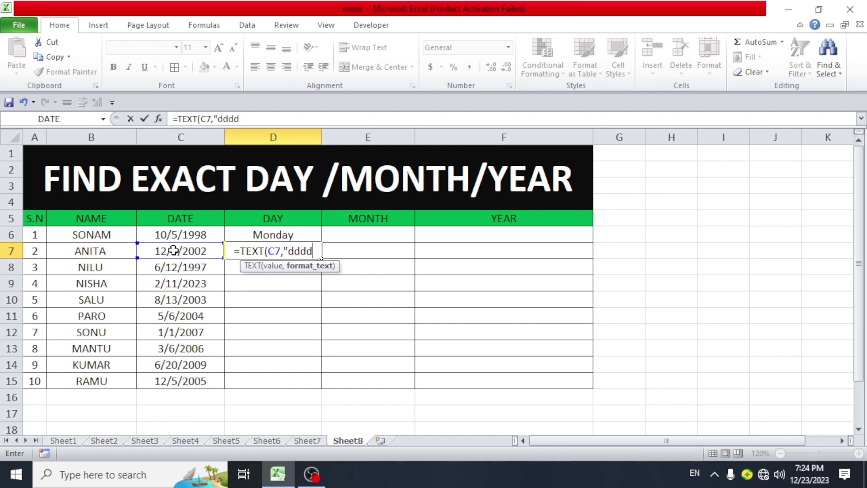
type("\"")
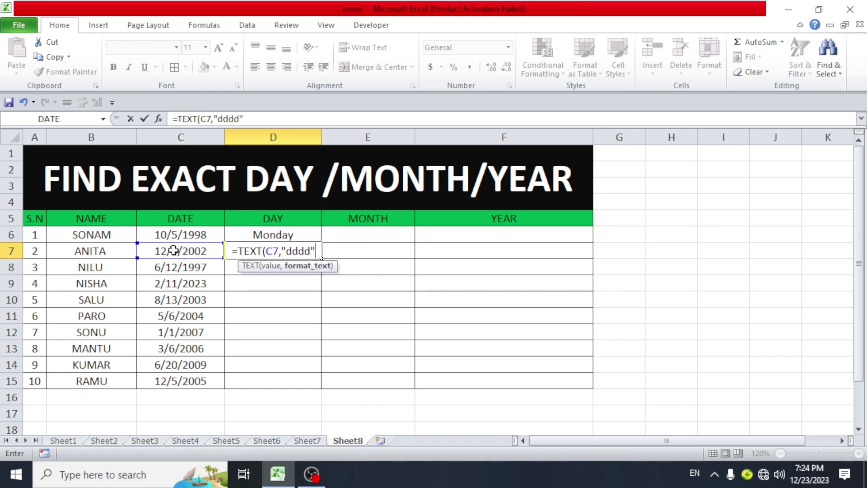
type(")")
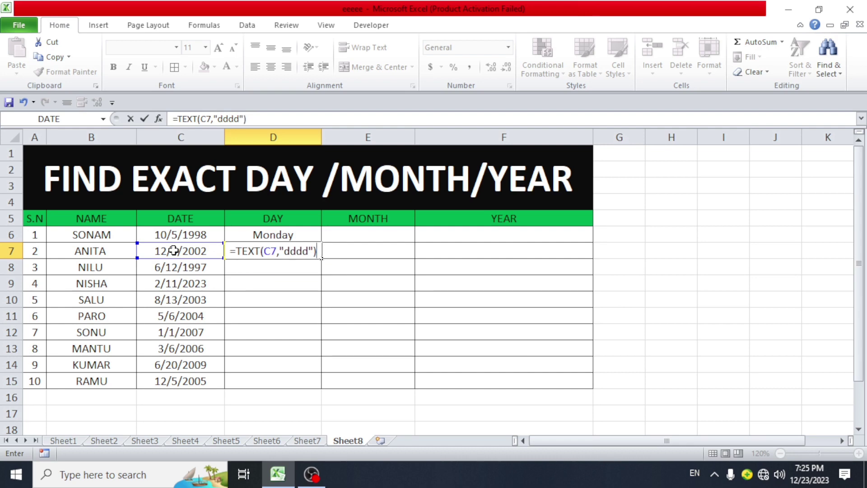
key("Return")
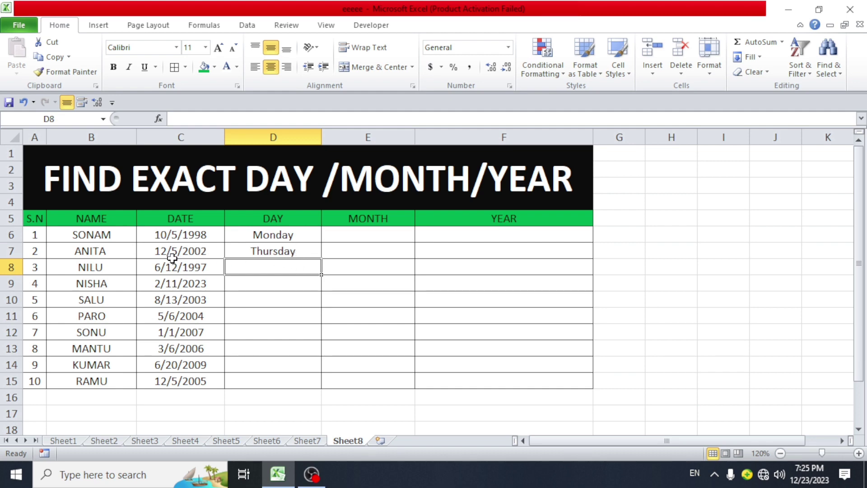
Enter the formula =TEXT(C8,"dddd") in D8 to return the weekday name of the third date.
left_click(314, 251)
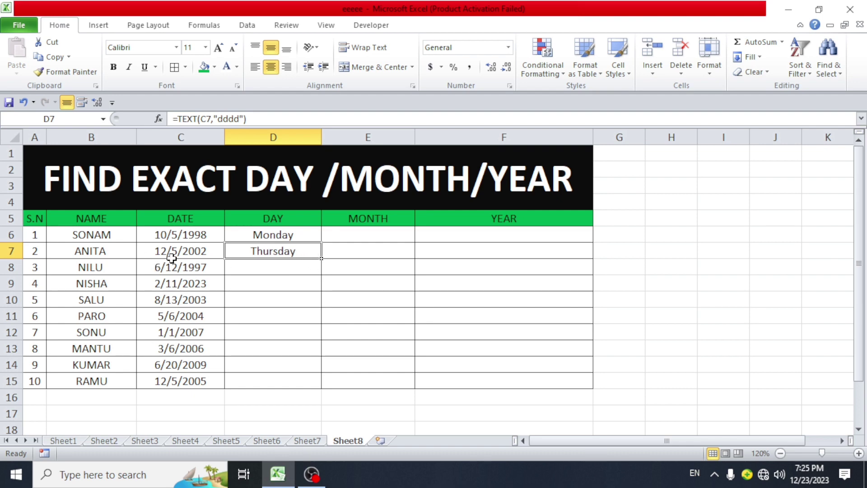
left_click(264, 269)
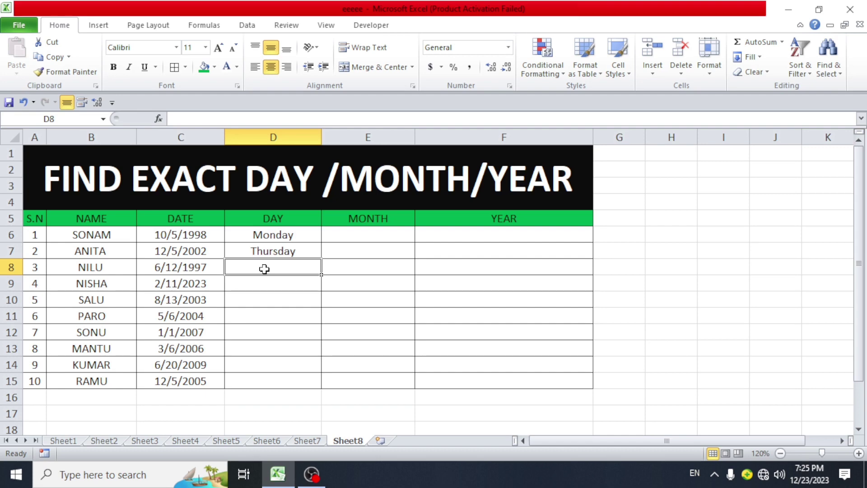
type("=")
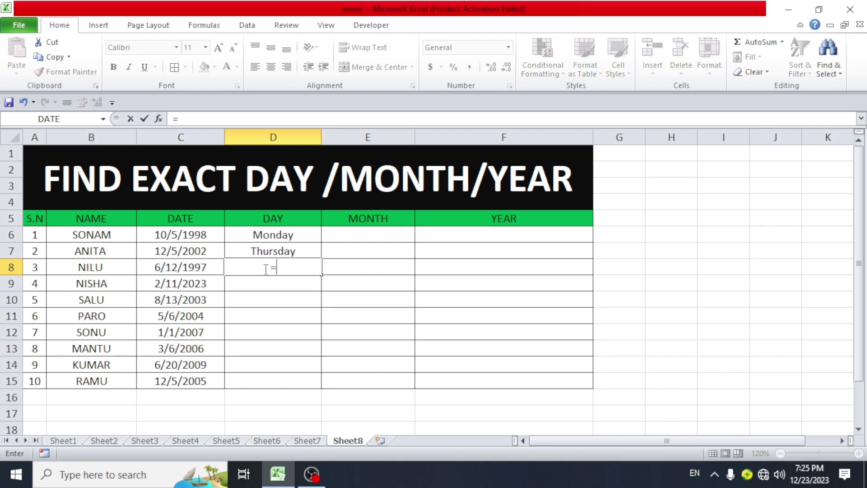
type("day")
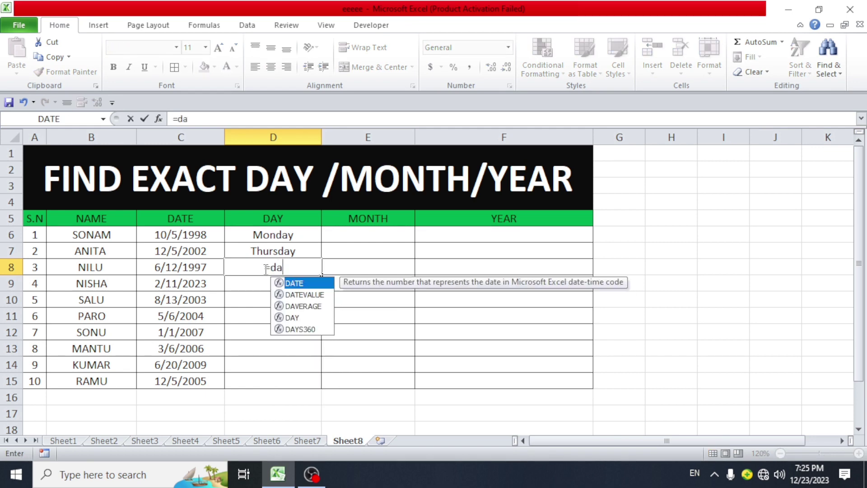
key("BackSpace")
key("BackSpace")
key("BackSpace")
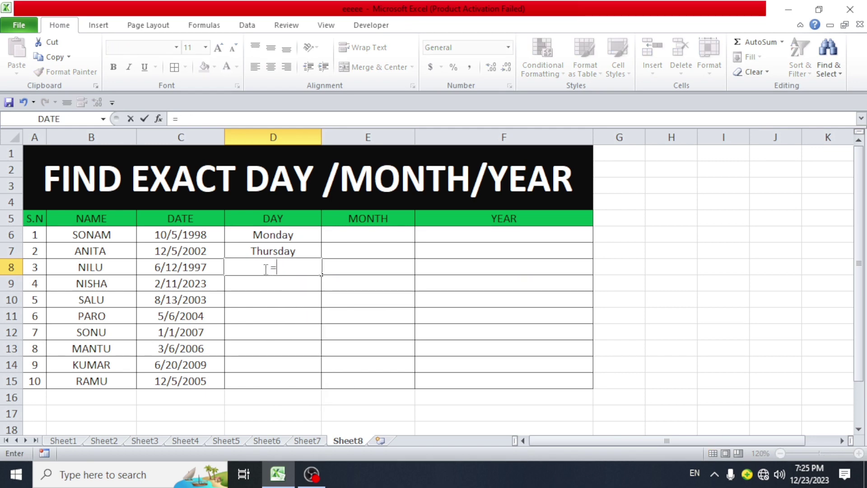
type("y")
key("BackSpace")
type("te")
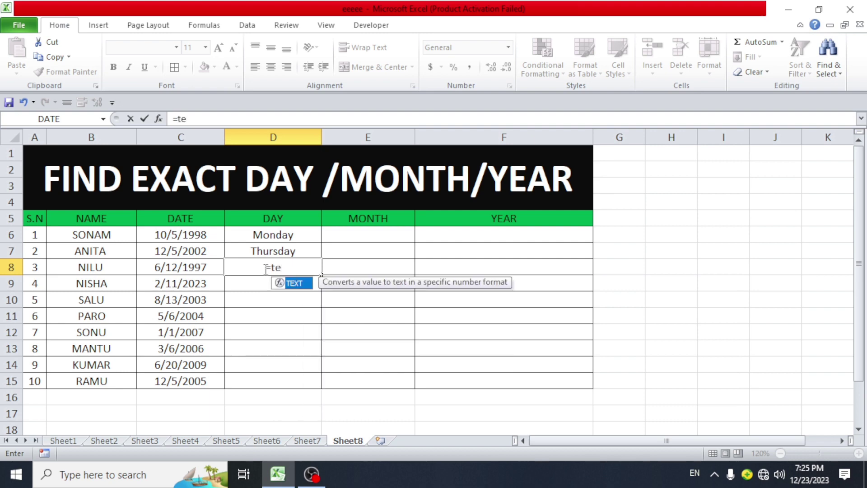
type("xt")
double_click(300, 284)
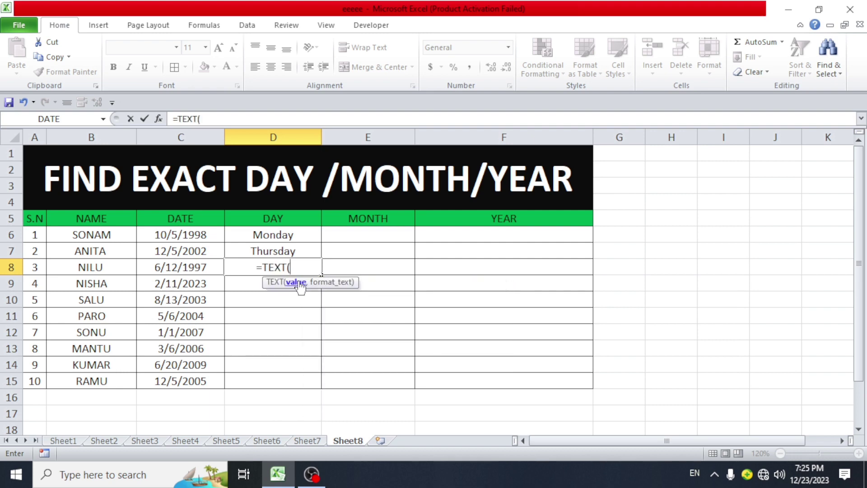
left_click(168, 266)
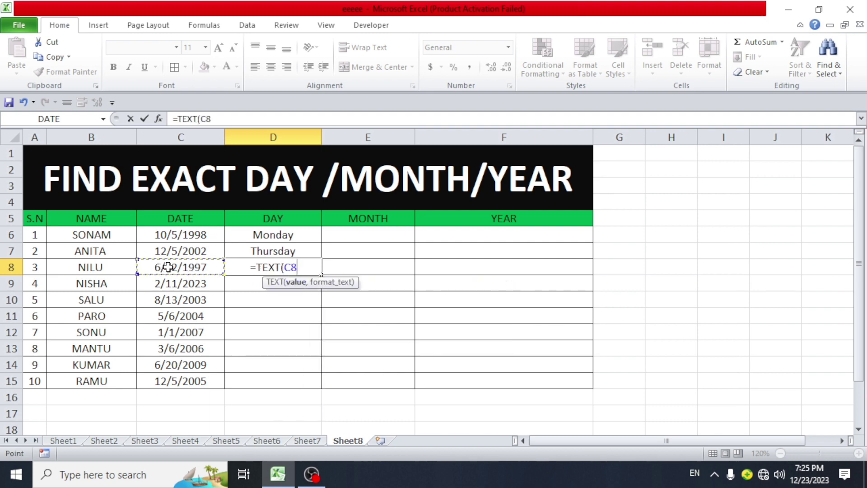
type(",")
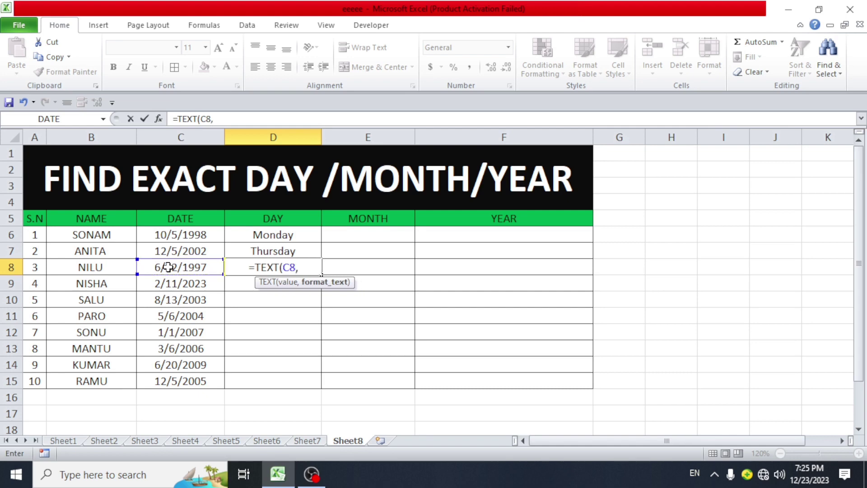
type("\"")
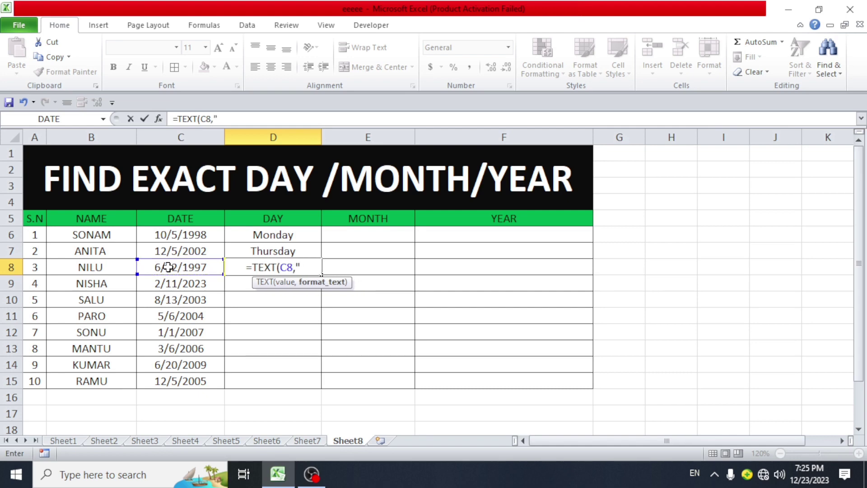
type("dddd")
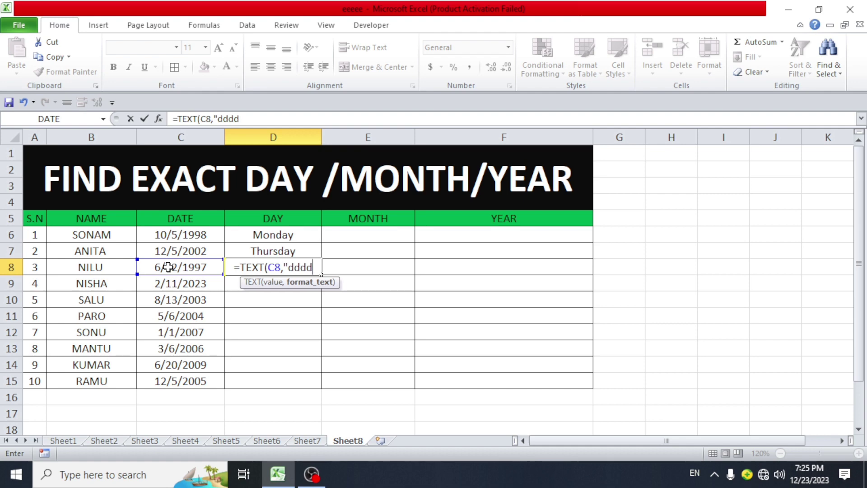
type("\"")
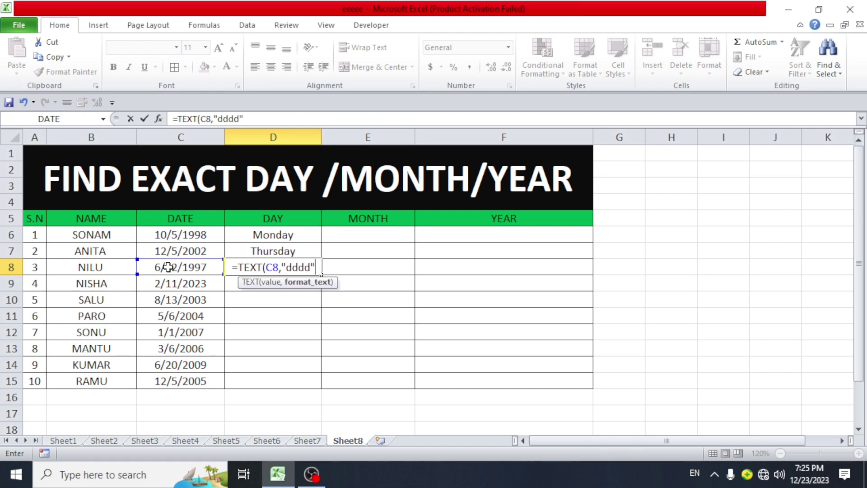
type(")")
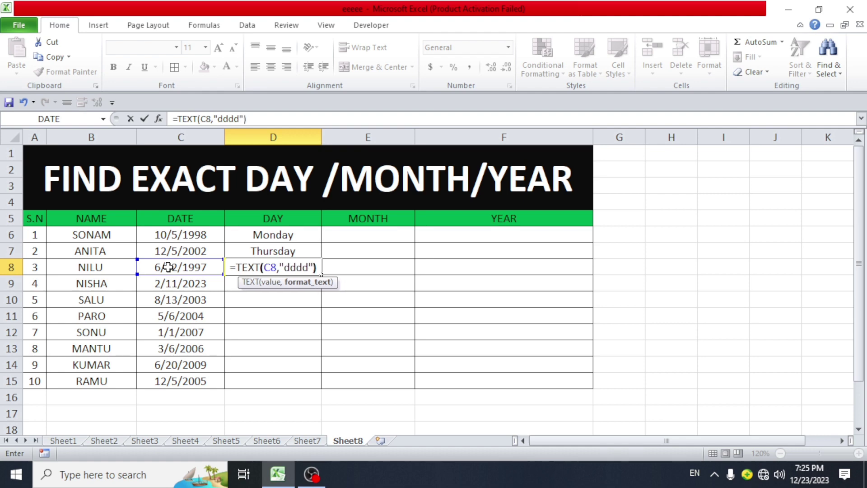
key("Return")
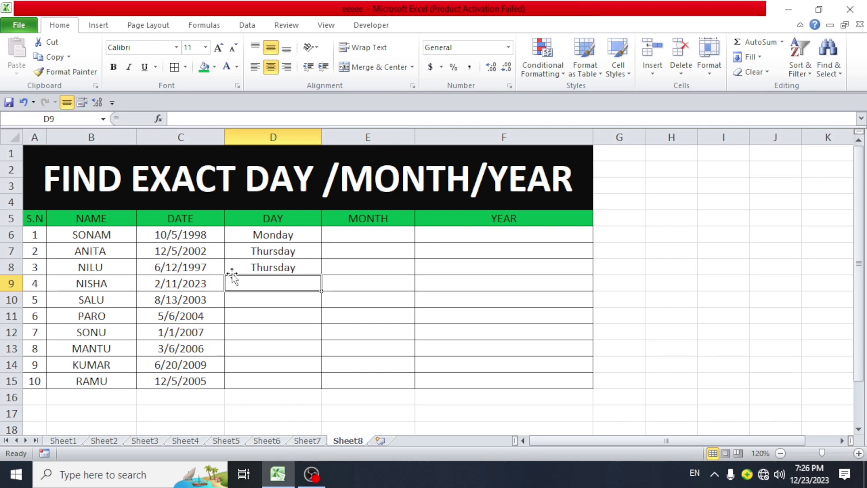
Fill the weekday formula from D8 down to D15 to complete the DAY column.
left_click(301, 267)
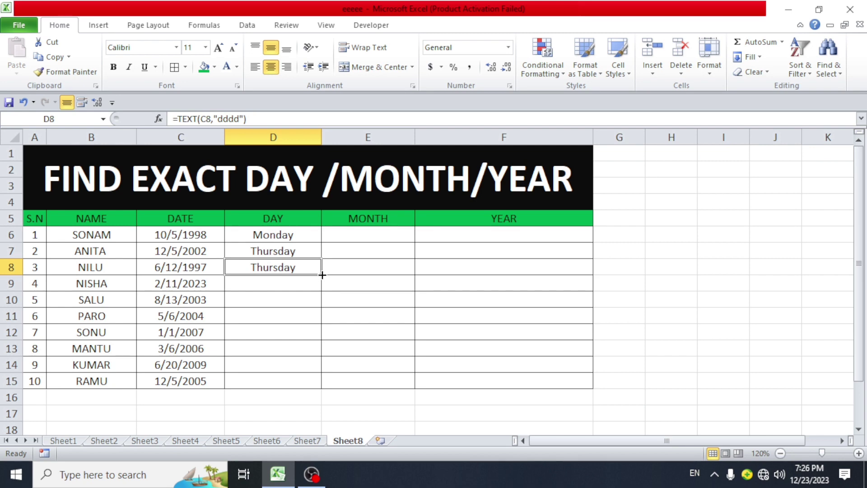
left_click_drag(322, 275, 324, 383)
left_click(367, 411)
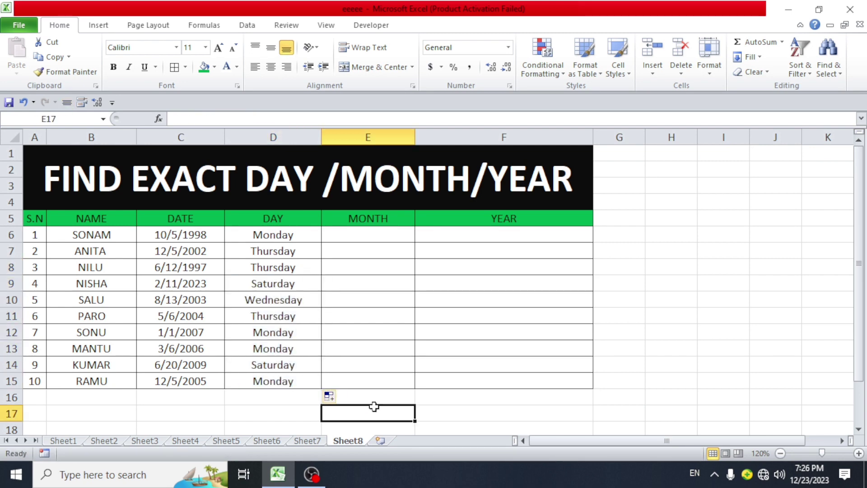
Enter the formula =TEXT(C6,"mmmm") in E6 to return the month name of the first date.
left_click(347, 236)
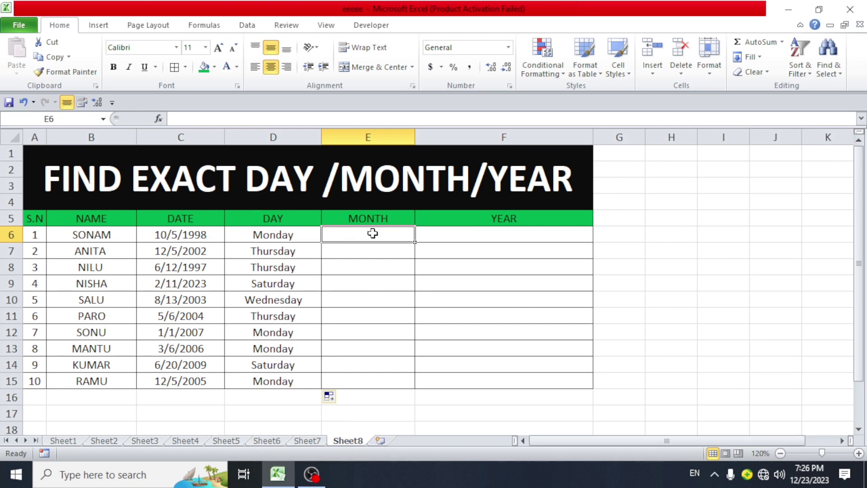
type("=te")
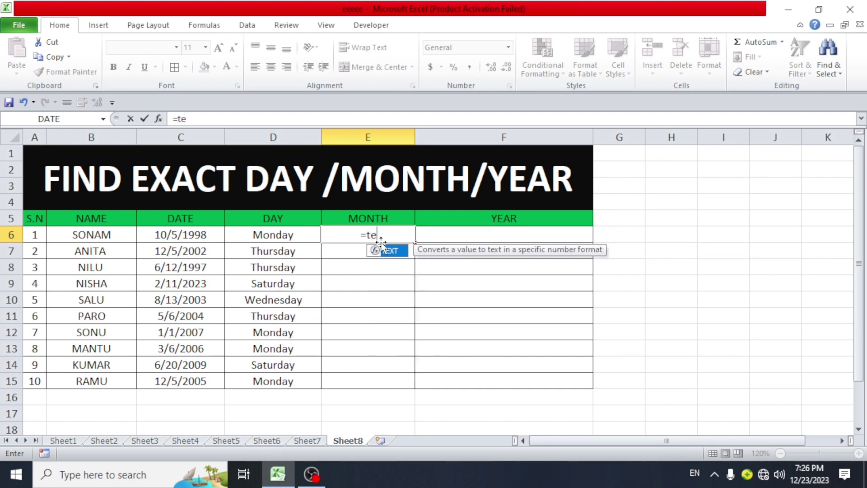
type("x")
double_click(384, 250)
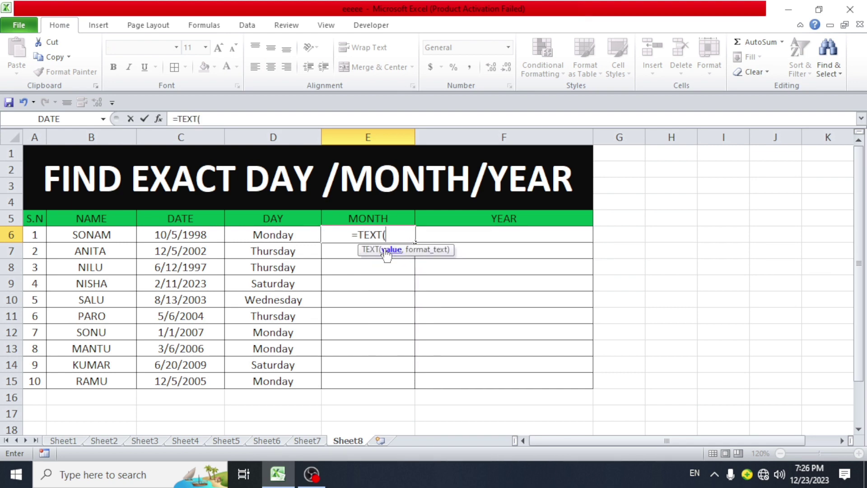
left_click(187, 236)
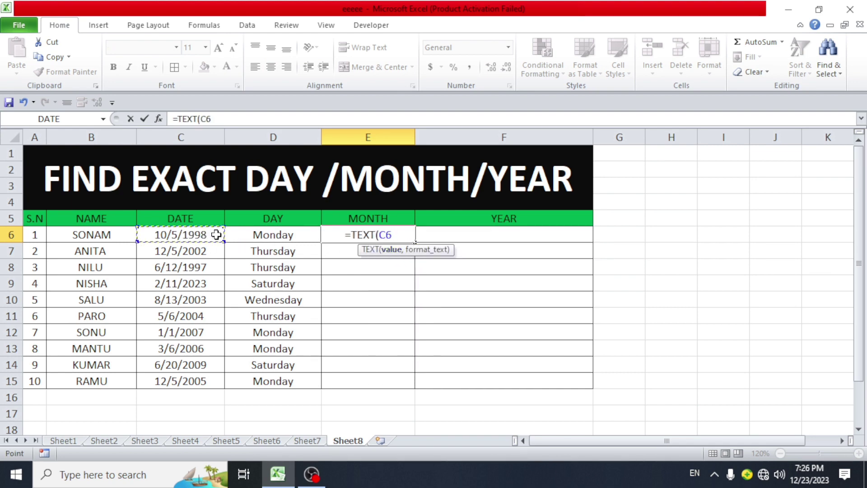
type(",")
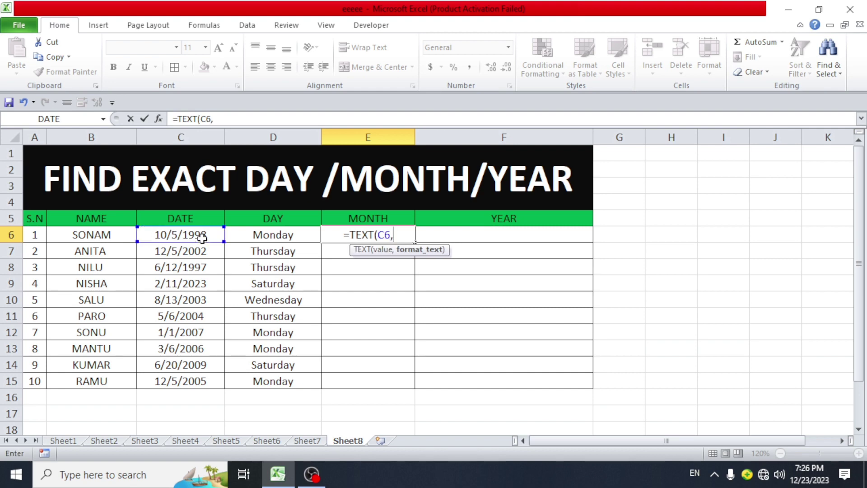
type("\"")
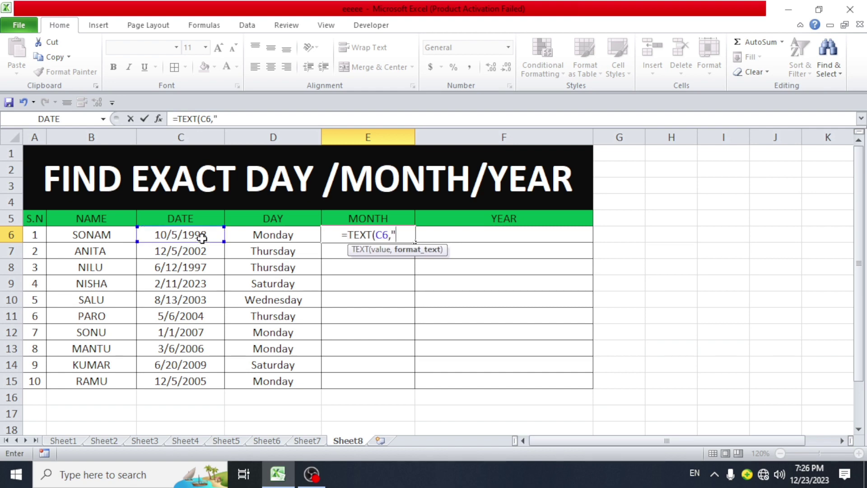
type("mmmm")
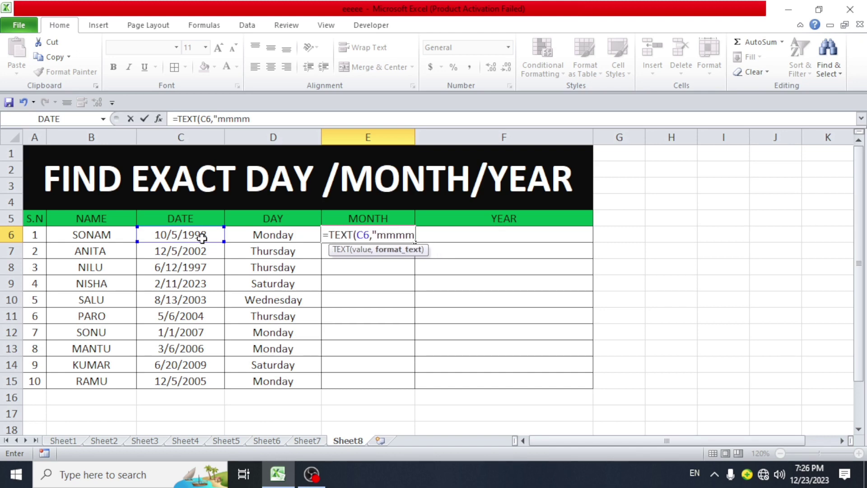
type("\")")
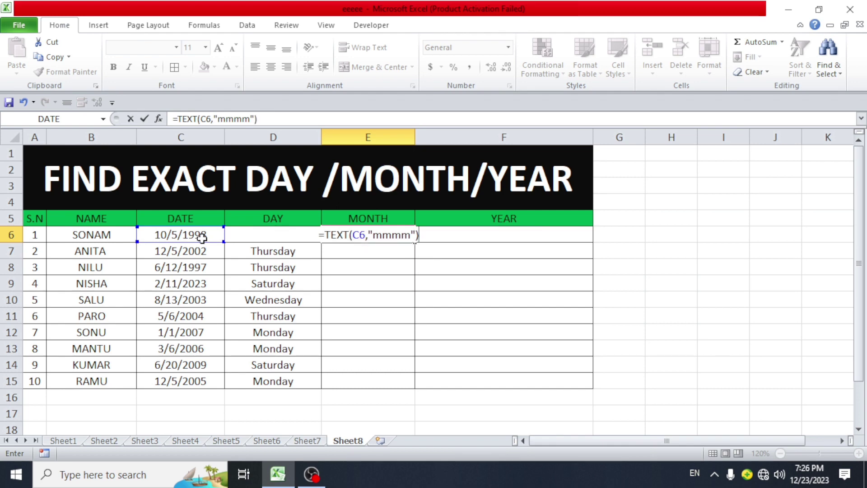
key("Return")
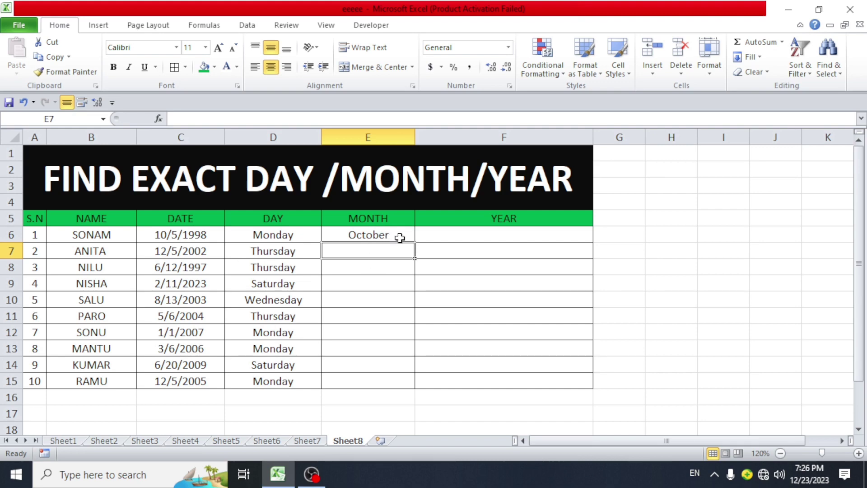
Enter the formula =TEXT(C7,"mmmm") in E7 to return the month name of the second date.
double_click(394, 250)
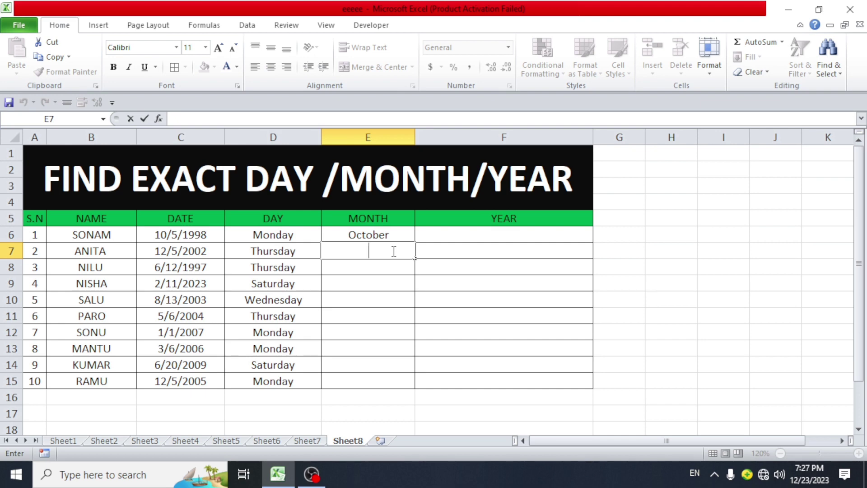
type("=")
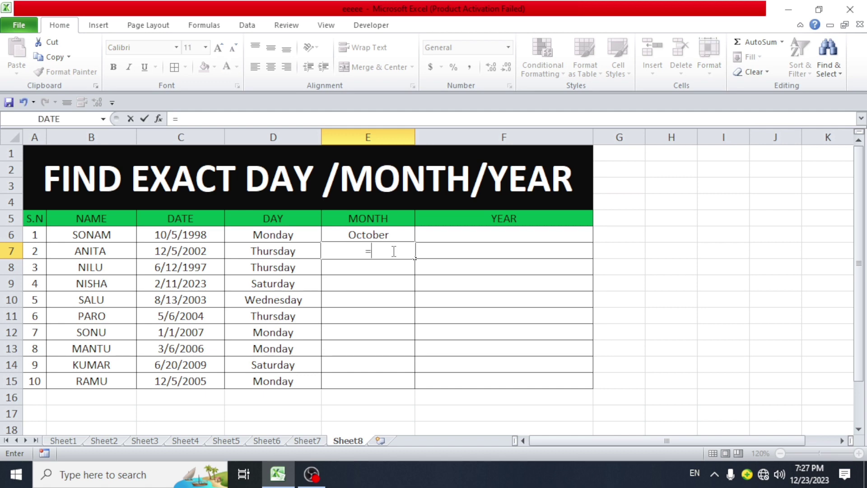
type("texy")
key("BackSpace")
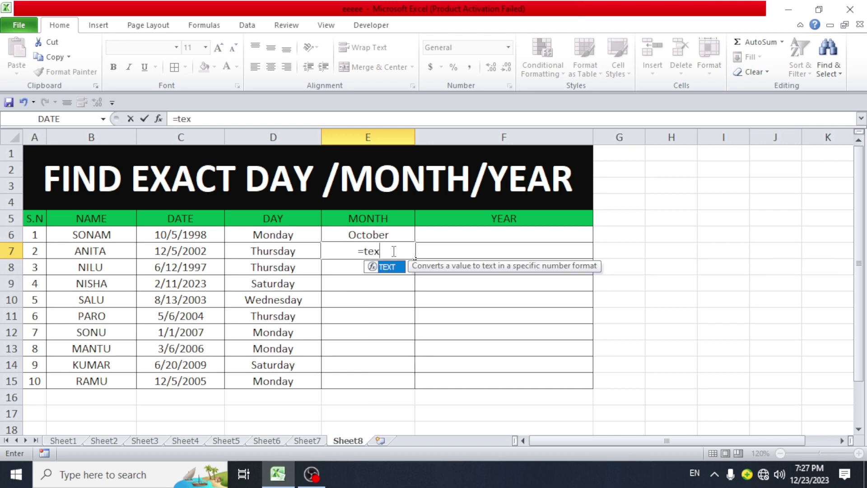
double_click(386, 267)
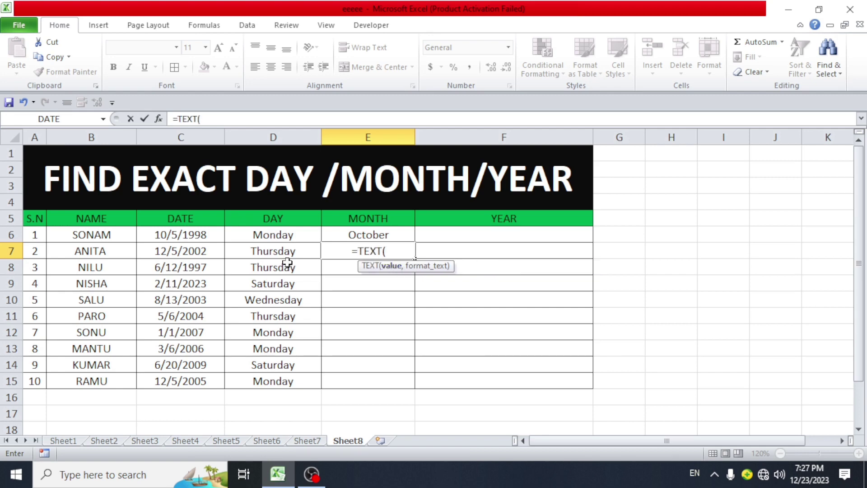
left_click(209, 250)
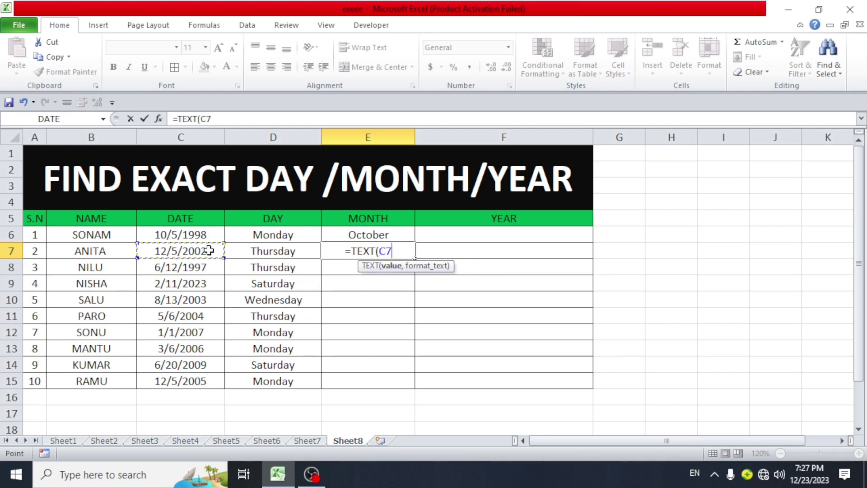
type(",\"")
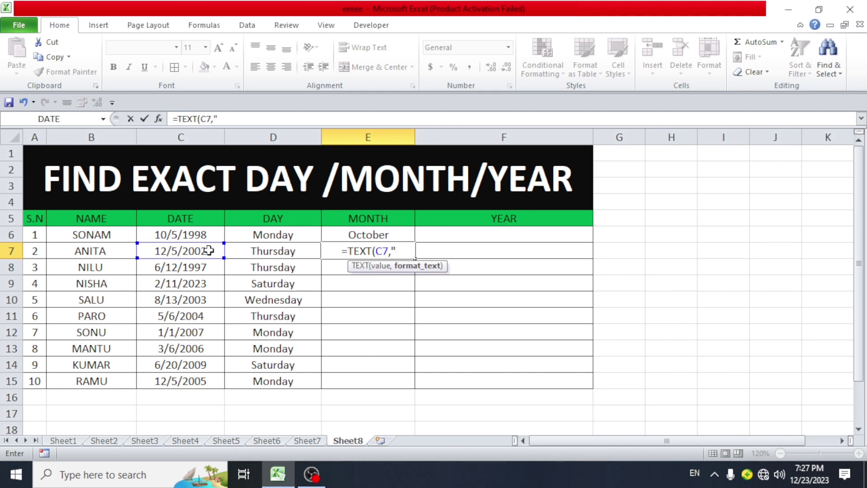
type("m")
key("BackSpace")
type("mmm")
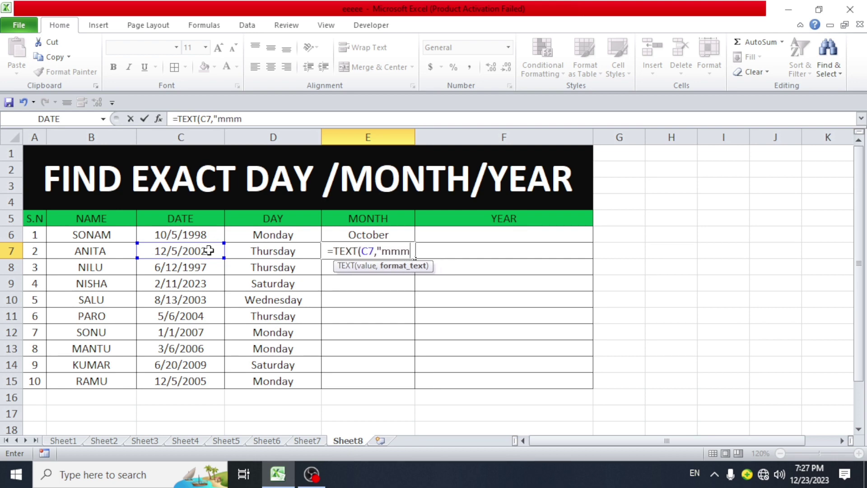
type("m\"")
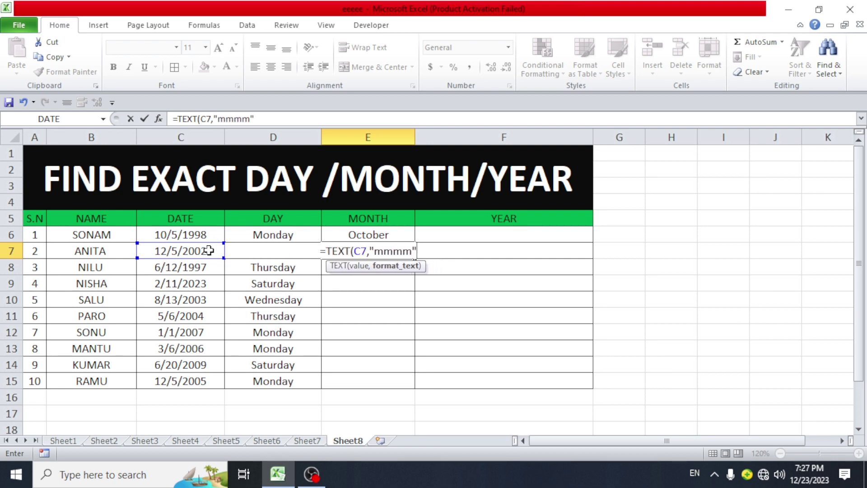
type(")")
key("Return")
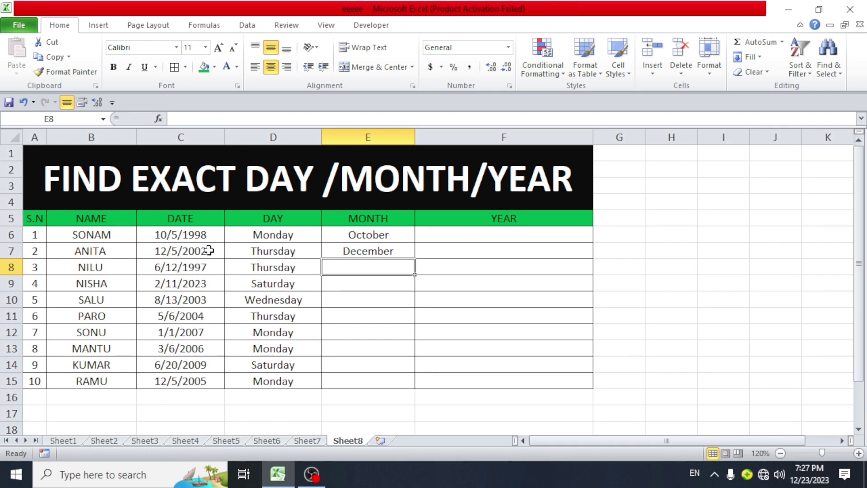
Fill the month formula from E7 down to E15 to complete the MONTH column.
left_click(398, 251)
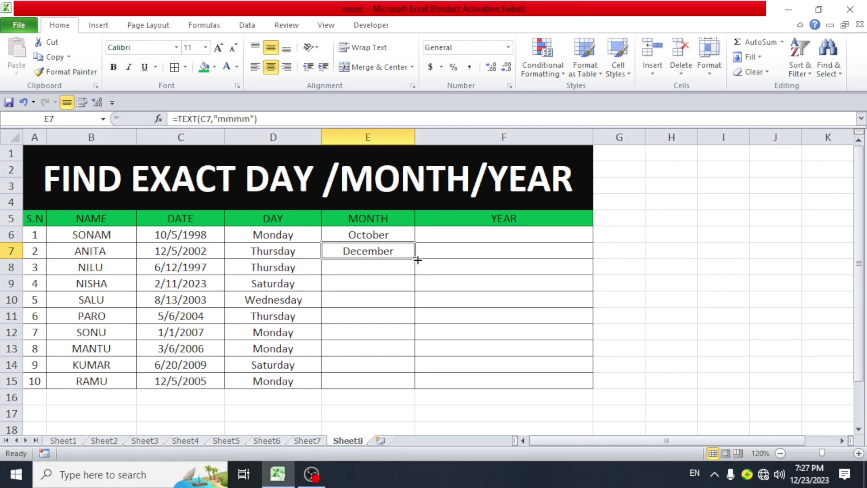
left_click_drag(415, 260, 423, 391)
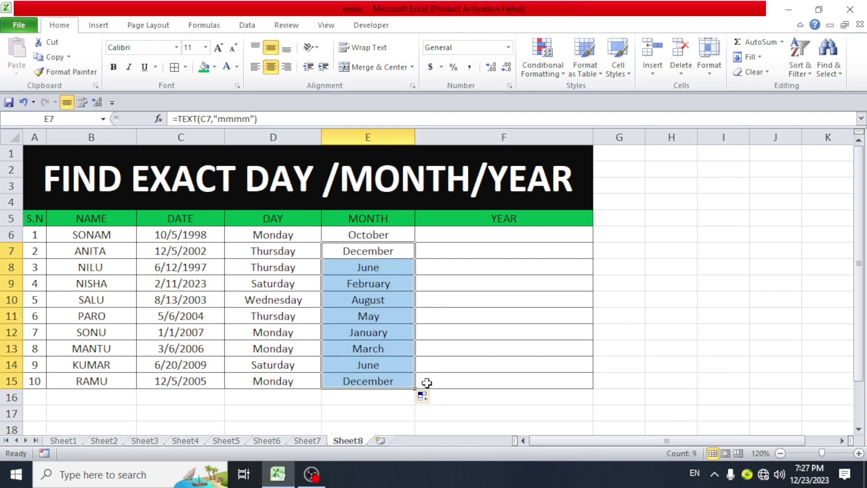
left_click(394, 215)
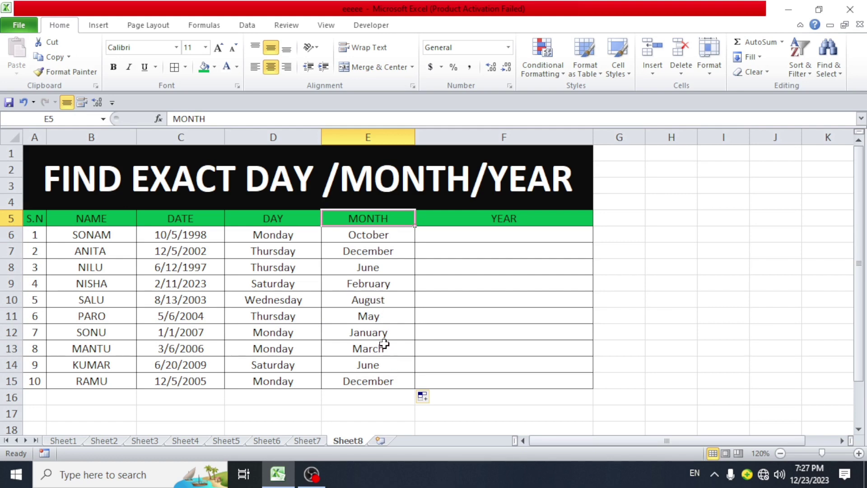
Enter the formula =TEXT(C6,"yyyy") in F6 to return the year of the first date.
left_click(482, 233)
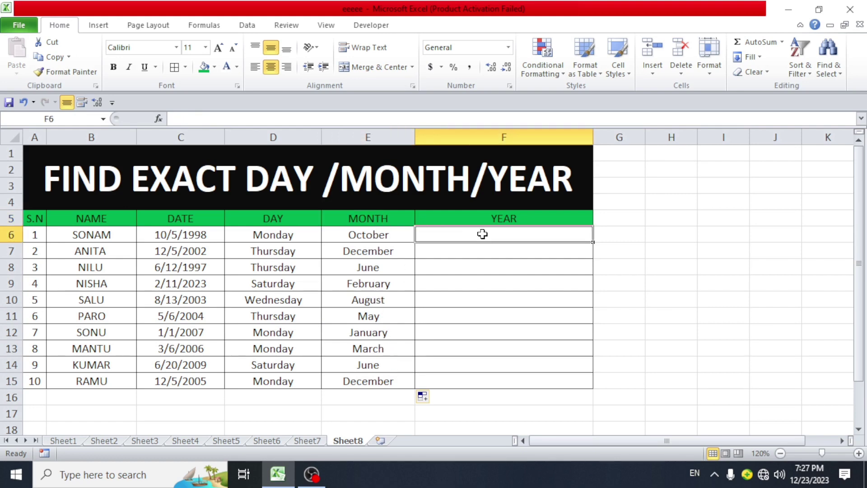
type("=")
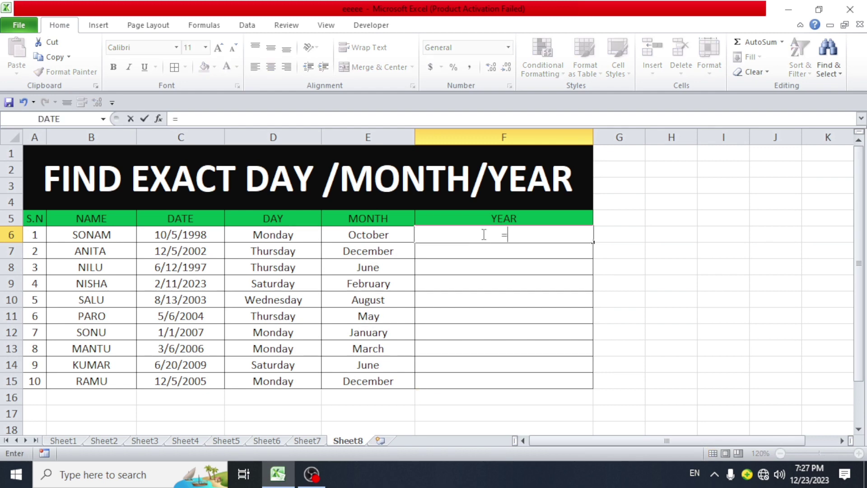
type("text")
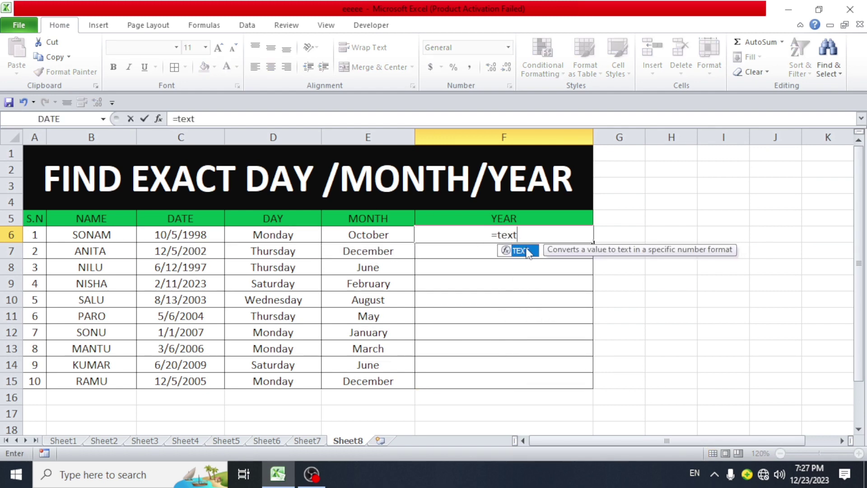
double_click(517, 250)
left_click(197, 235)
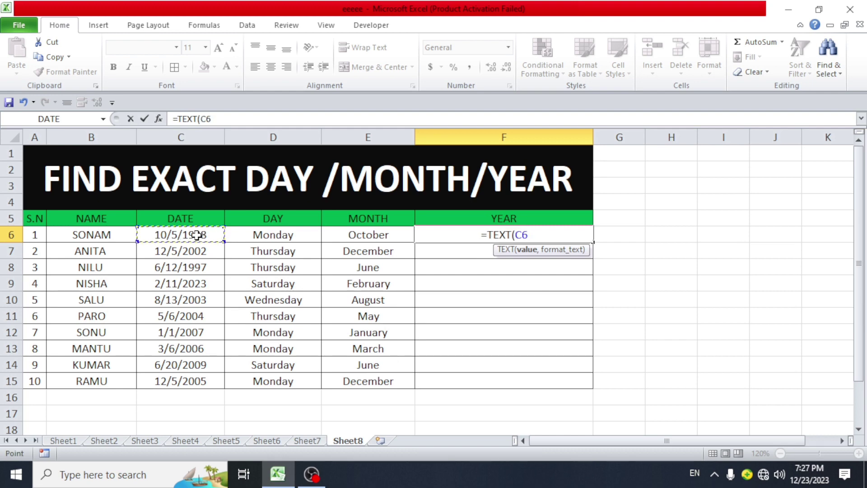
type(",\"")
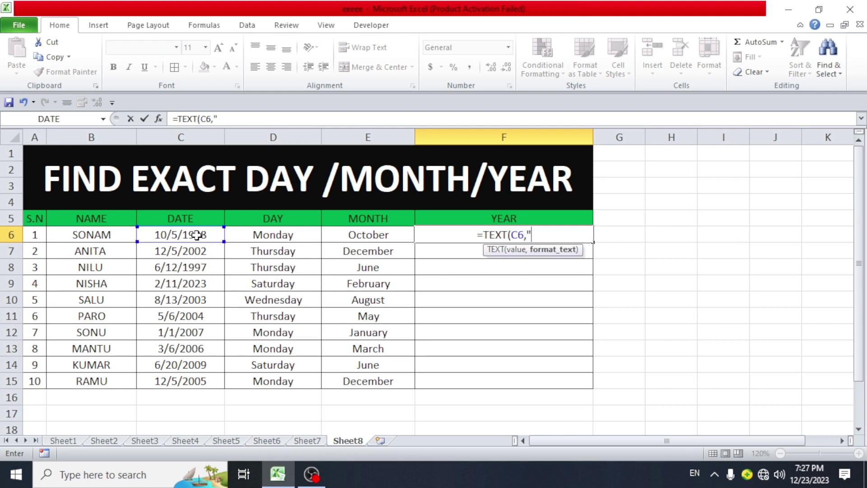
type("yyyy")
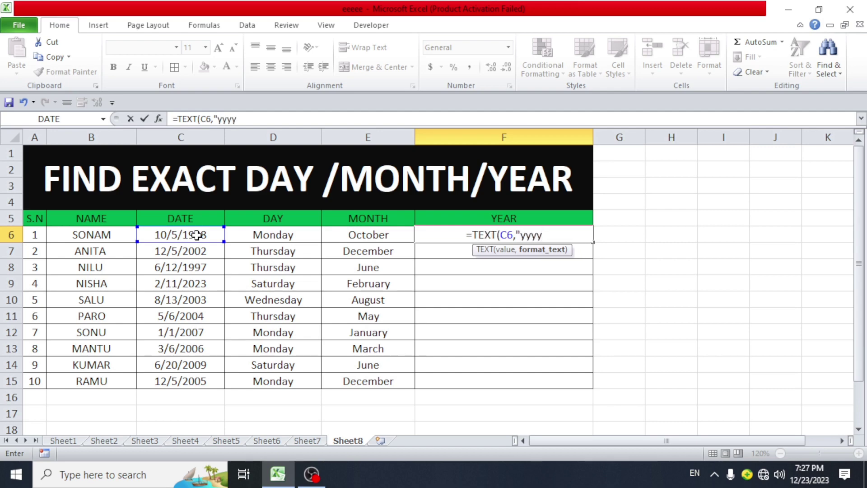
type("\")")
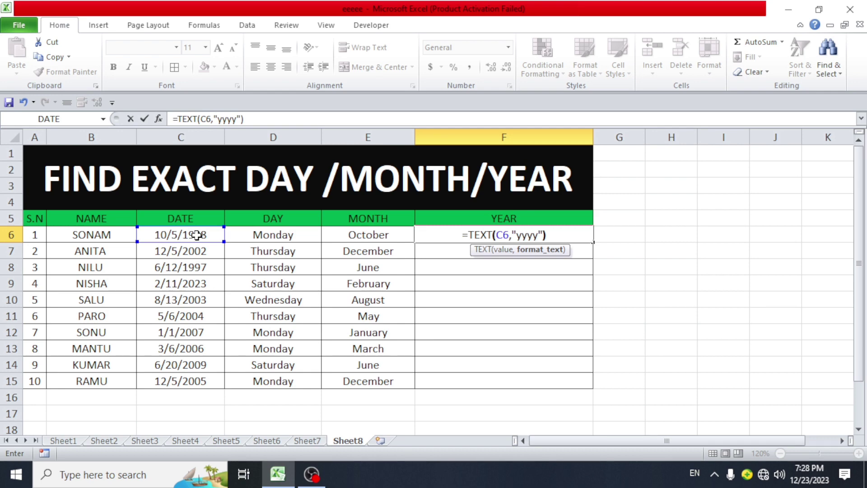
key("Return")
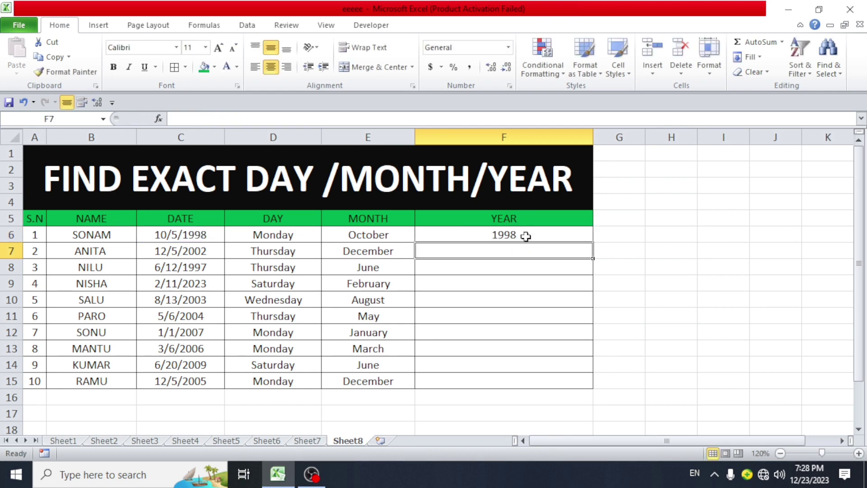
Enter the formula =TEXT(C7,"yyyy") in F7 to return the year of the second date.
double_click(512, 249)
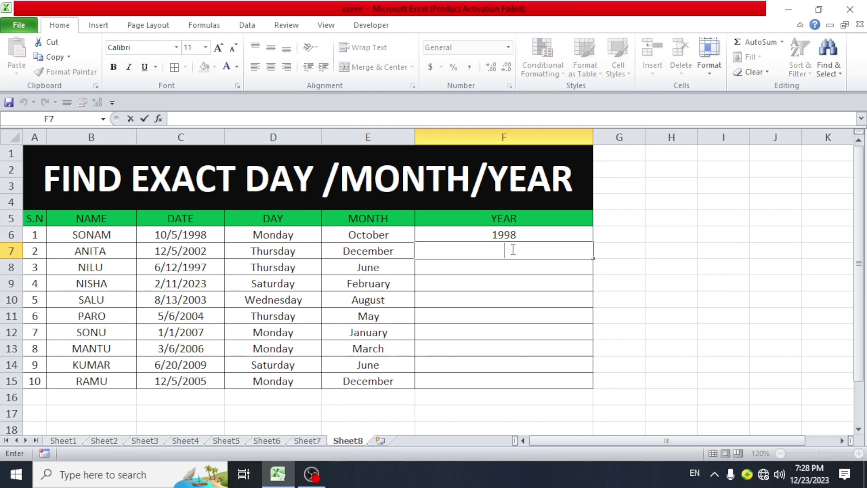
type("=text")
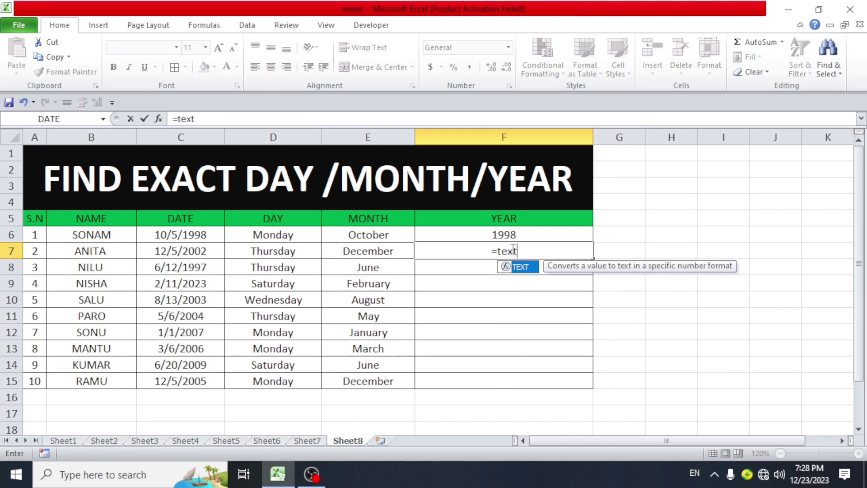
double_click(520, 267)
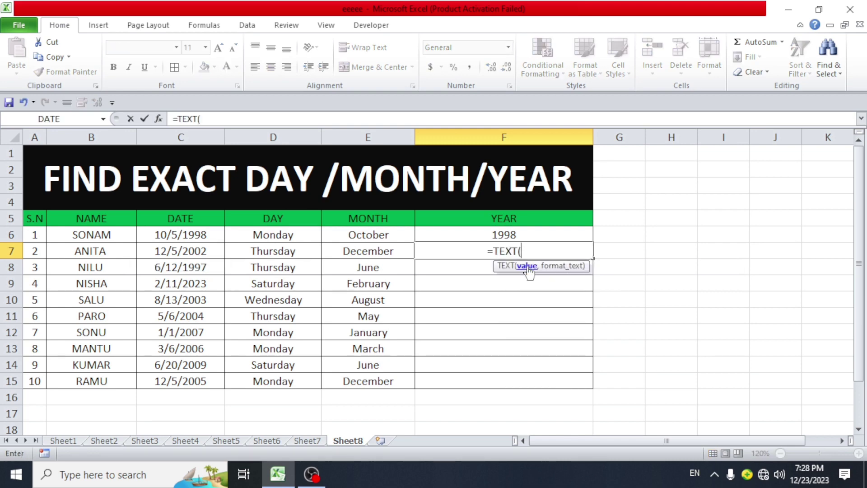
left_click(174, 252)
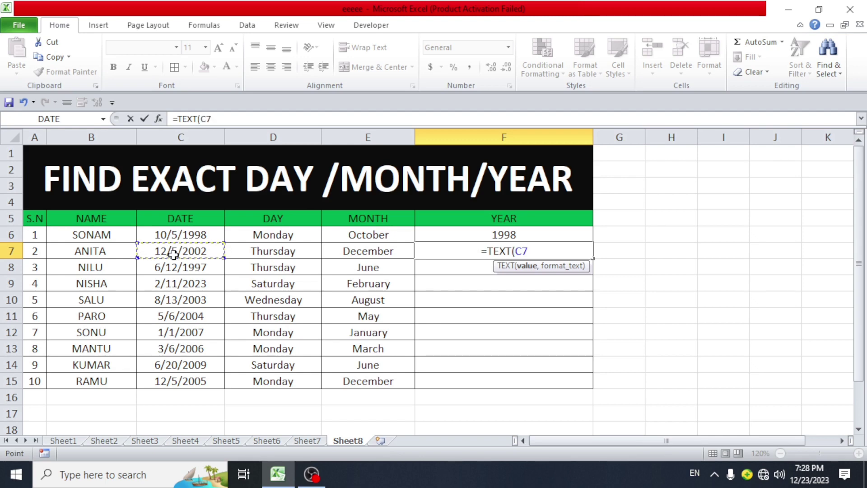
type(",\"")
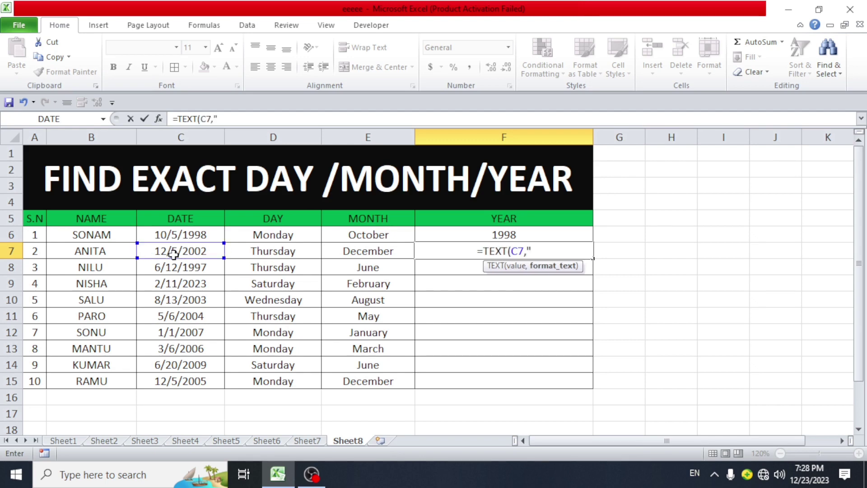
type("yyyy")
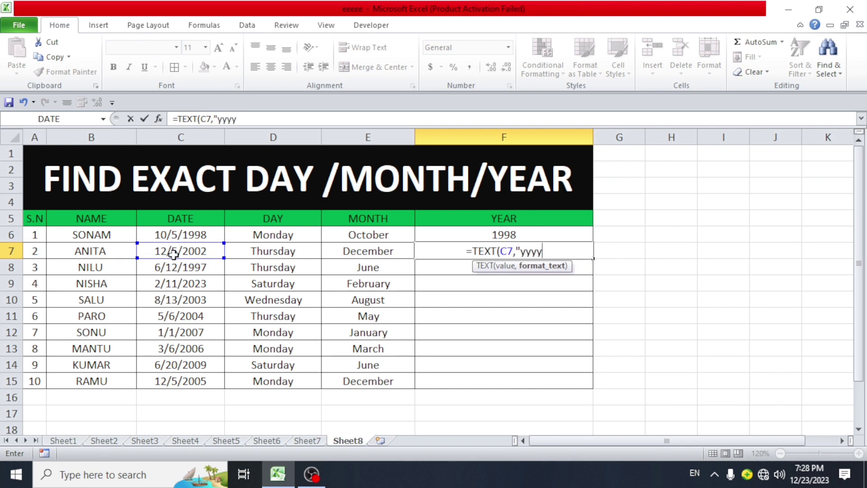
type("\"")
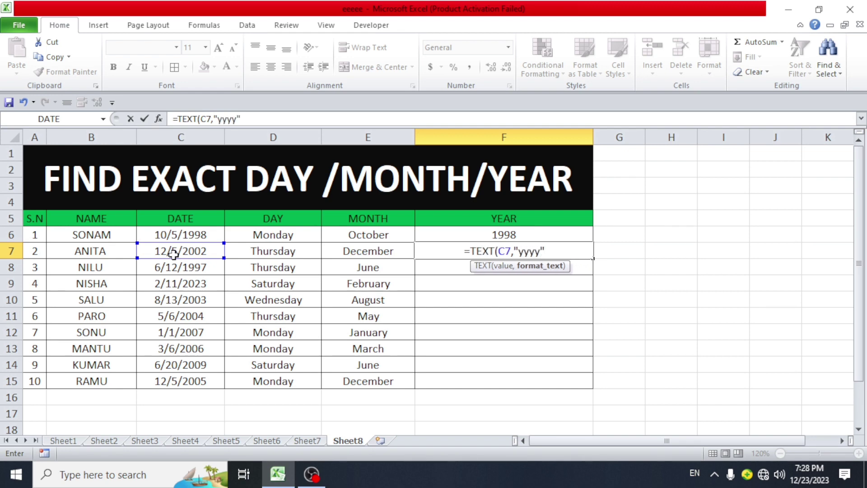
type(")")
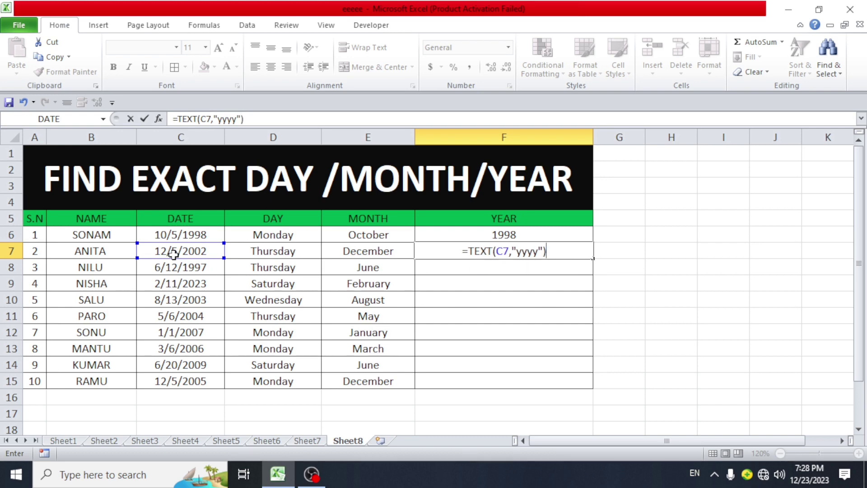
key("Return")
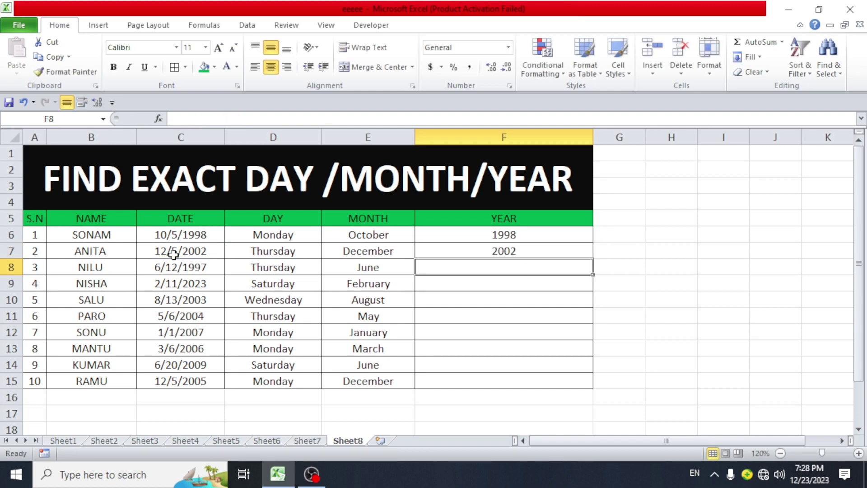
Fill the year formula from F7 down to F15 to complete the YEAR column.
left_click(554, 250)
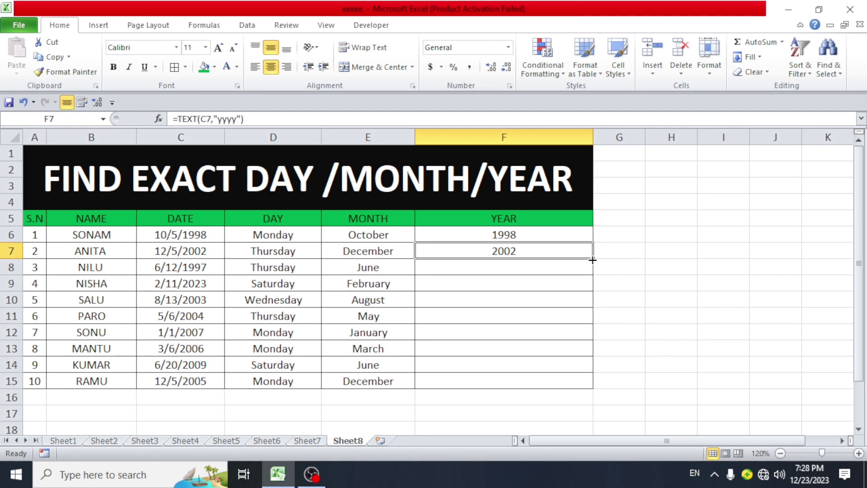
left_click_drag(593, 260, 599, 388)
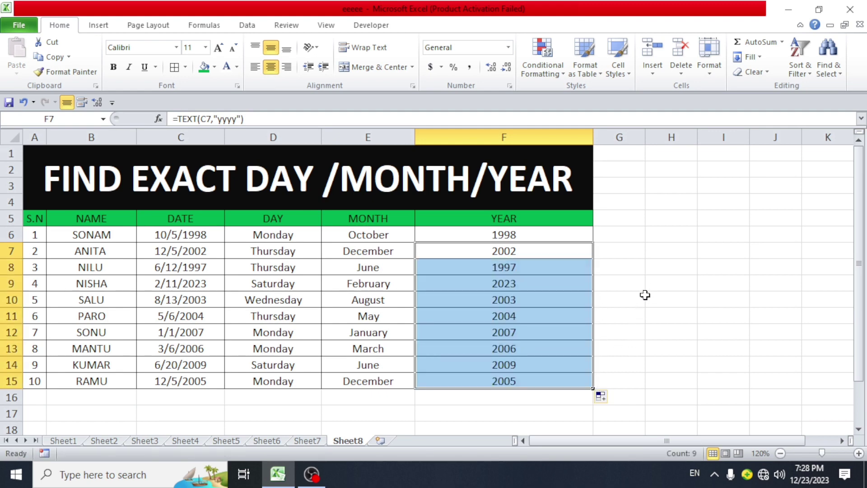
left_click(658, 281)
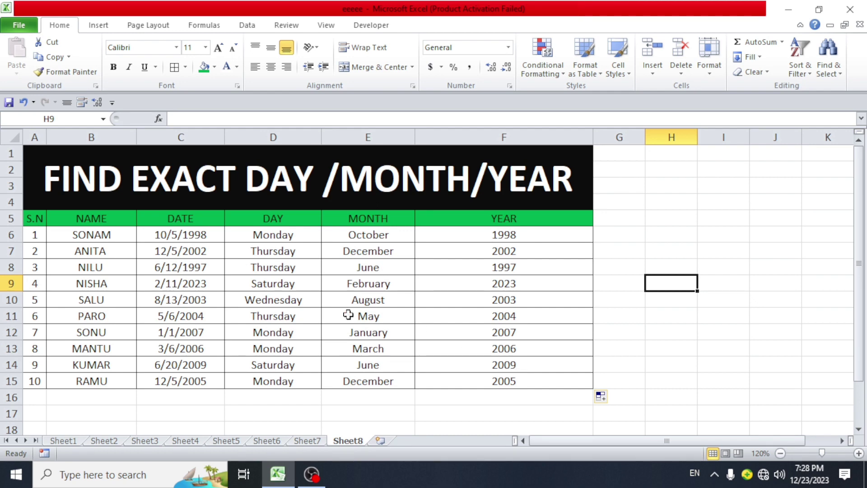
Clear the first date in C6 and enter 12/02/1998 in its place to test the row's formulas.
left_click(212, 234)
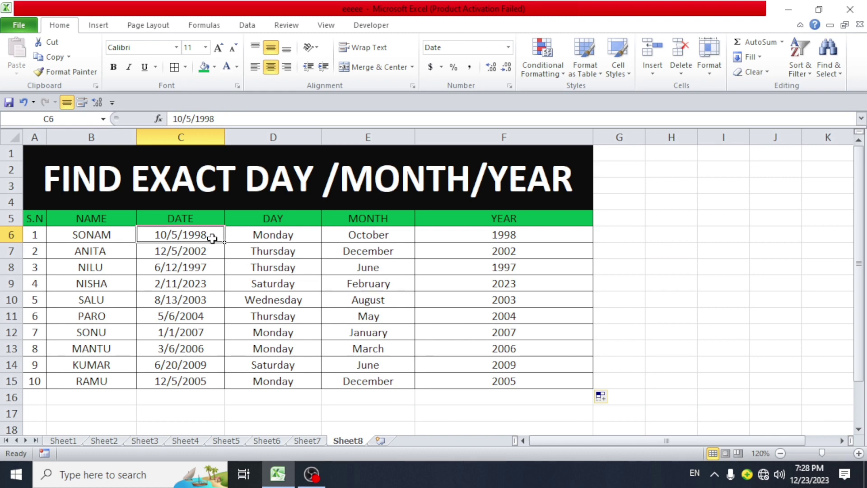
key("Delete")
left_click(671, 234)
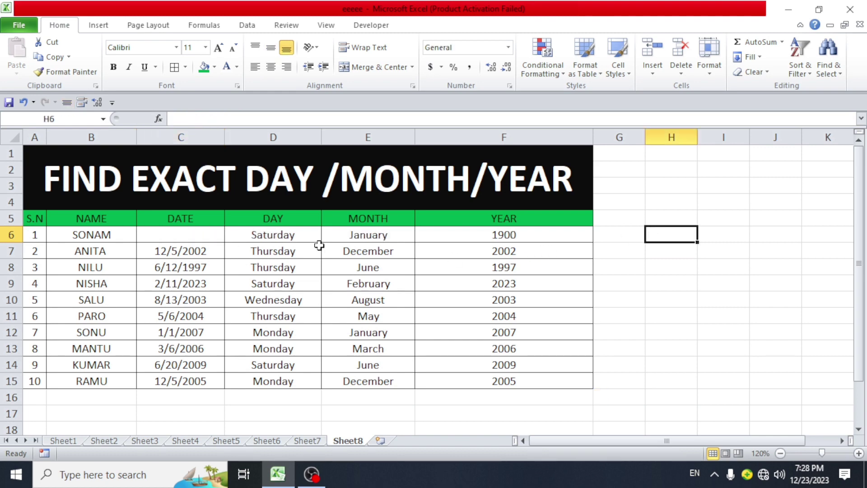
left_click(196, 234)
type("2")
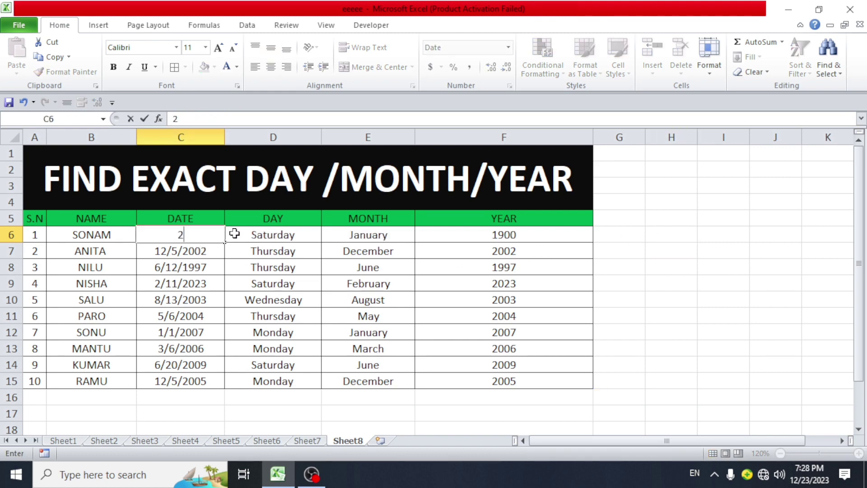
key("BackSpace")
type("12/02/1998")
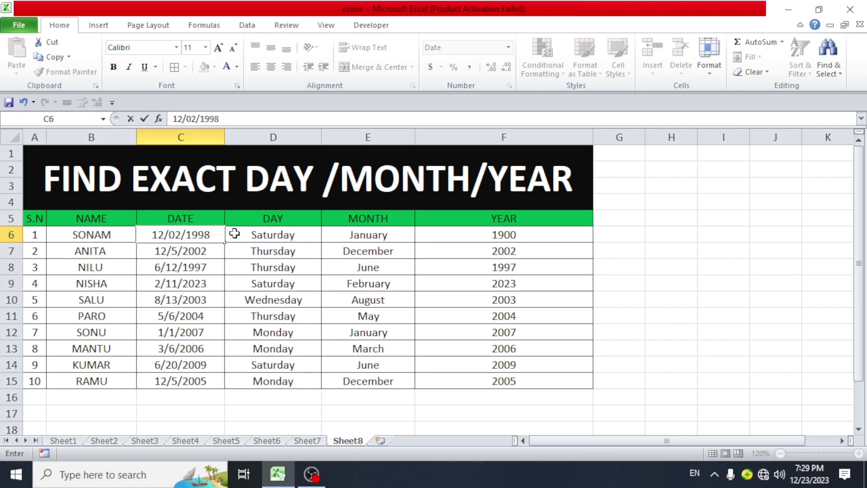
key("Return")
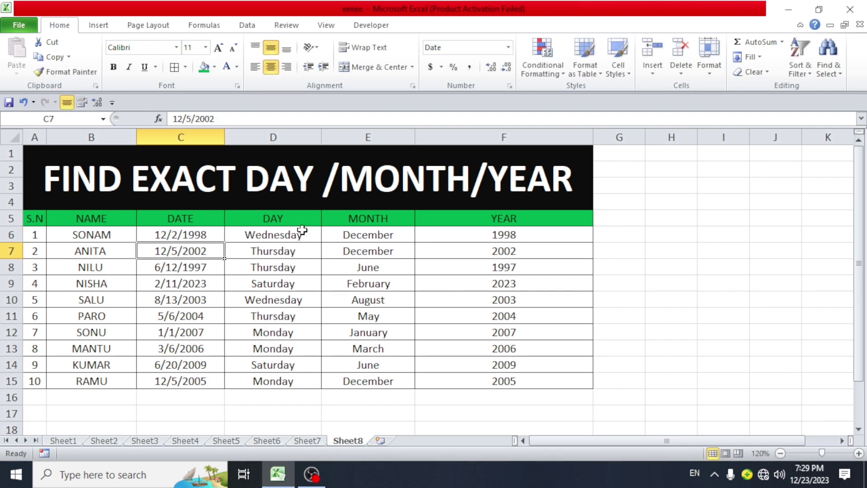
left_click(672, 288)
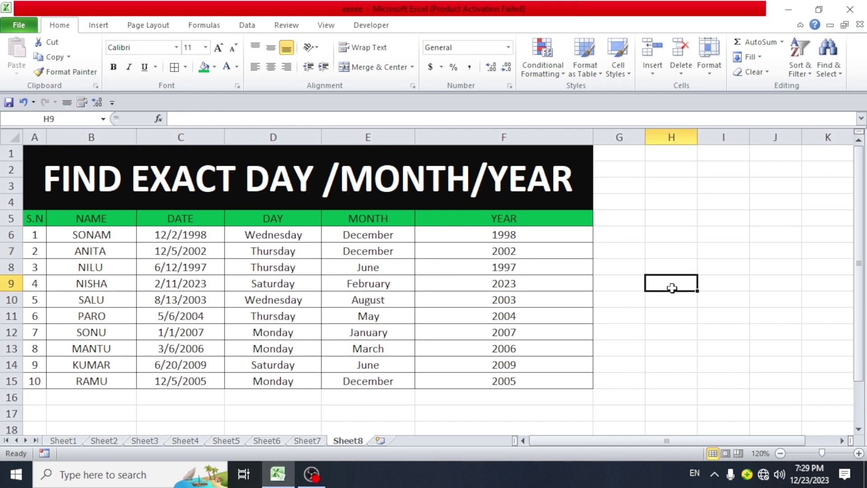